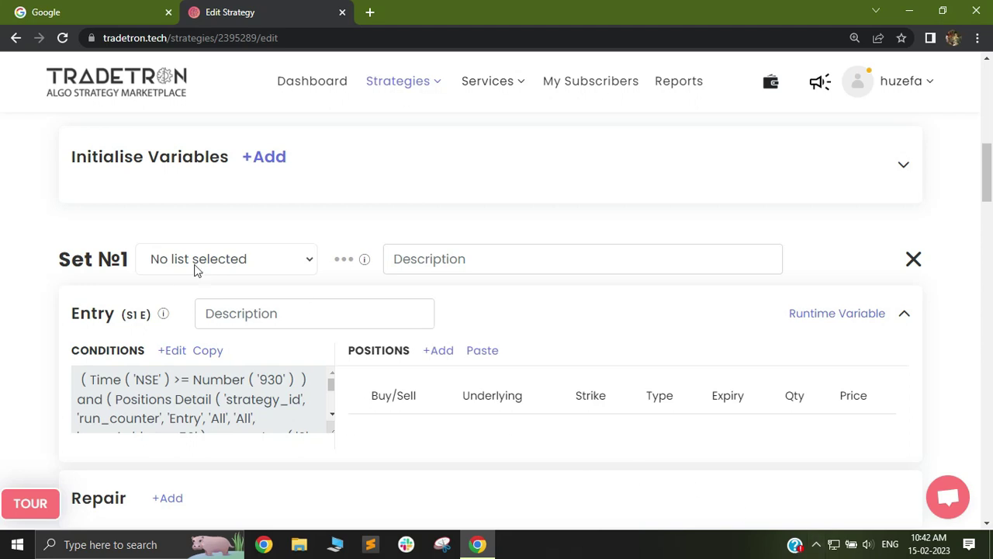
# - Check Set 1's instrument list dropdown, then show the list ADD / VIEW options
pyautogui.click(275, 261)
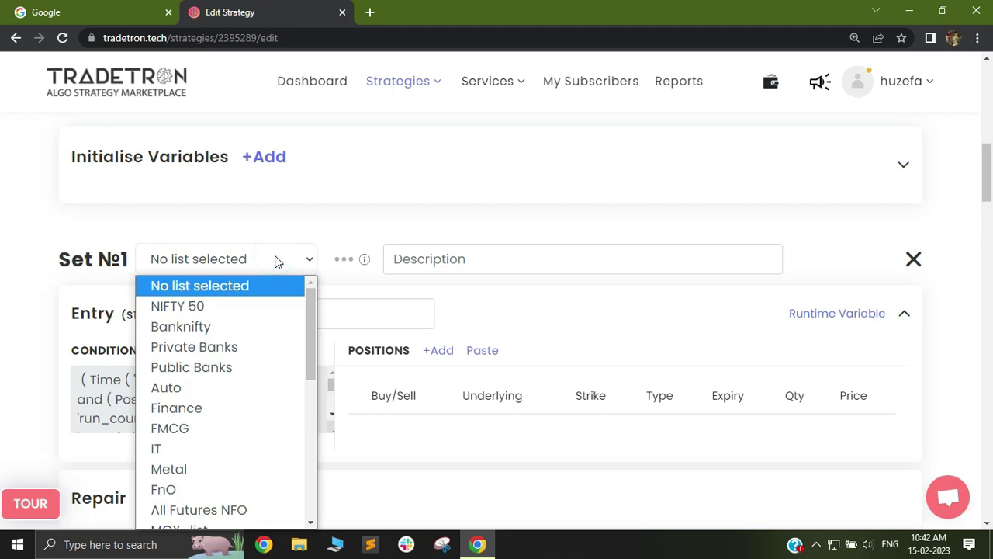
pyautogui.click(275, 260)
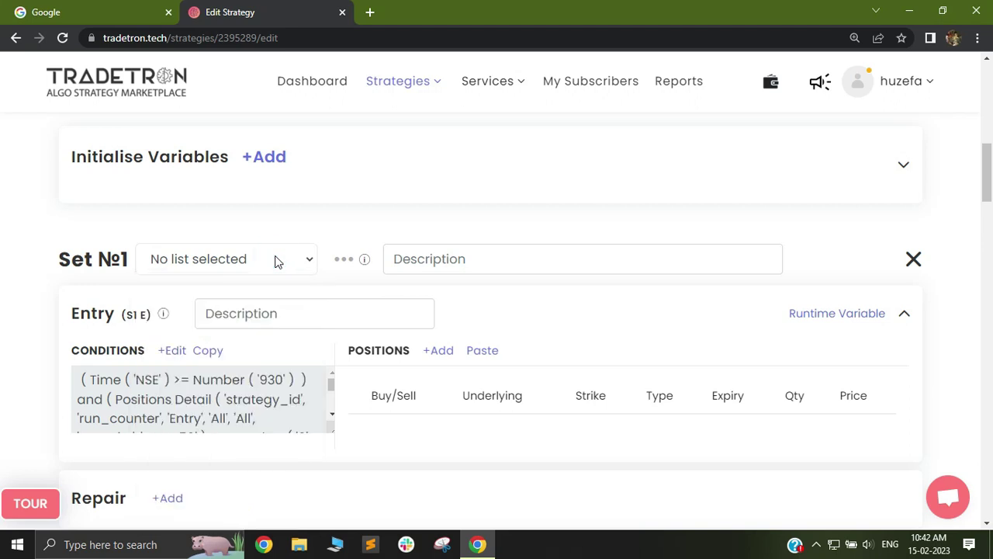
pyautogui.click(341, 260)
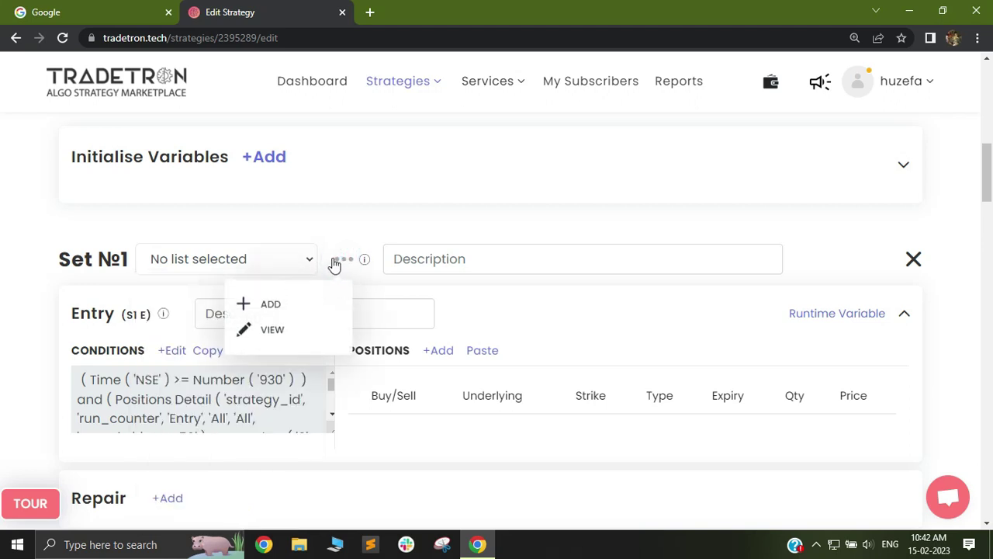
# - Start a new instrument list named india_list and add NFO underlying HDFCBANK to it
pyautogui.click(264, 303)
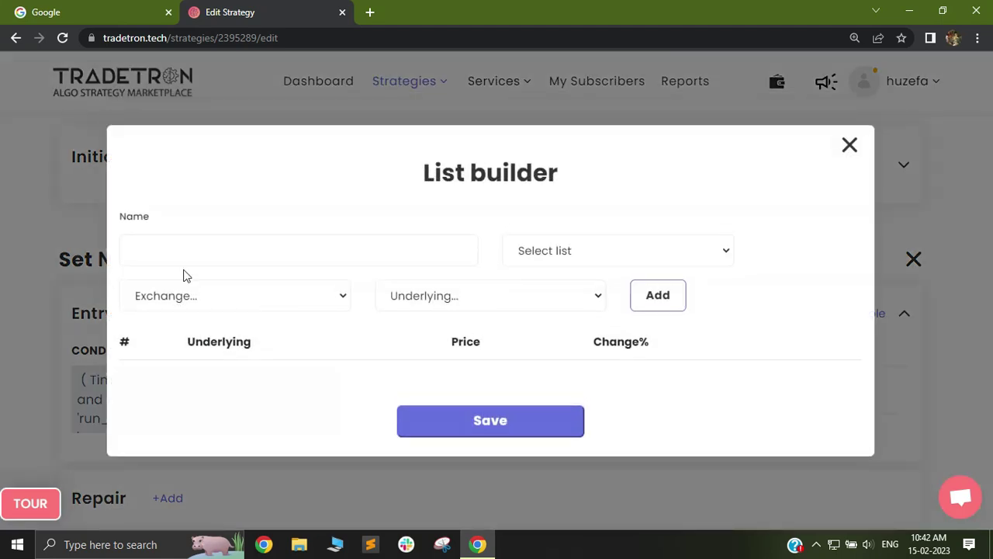
pyautogui.click(184, 253)
pyautogui.click(257, 291)
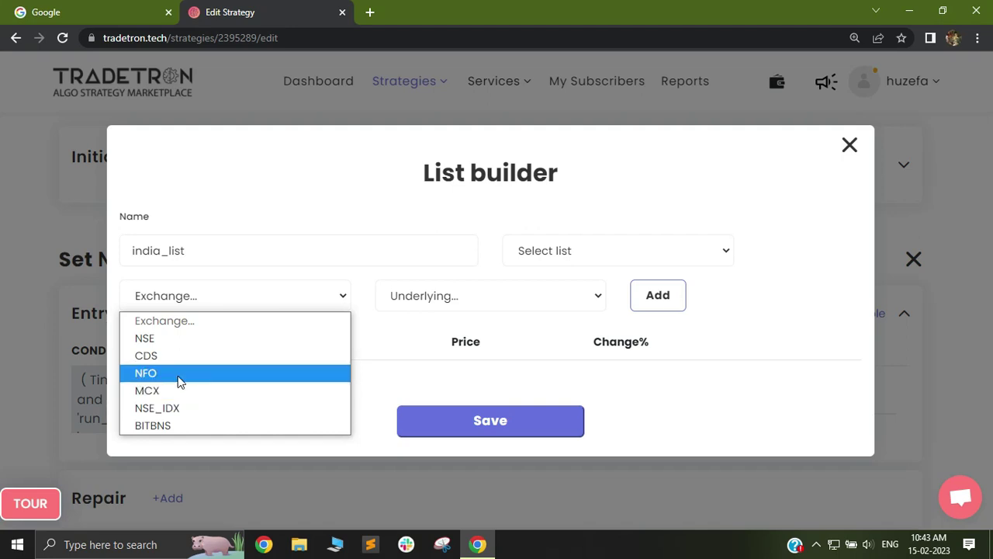
pyautogui.click(159, 373)
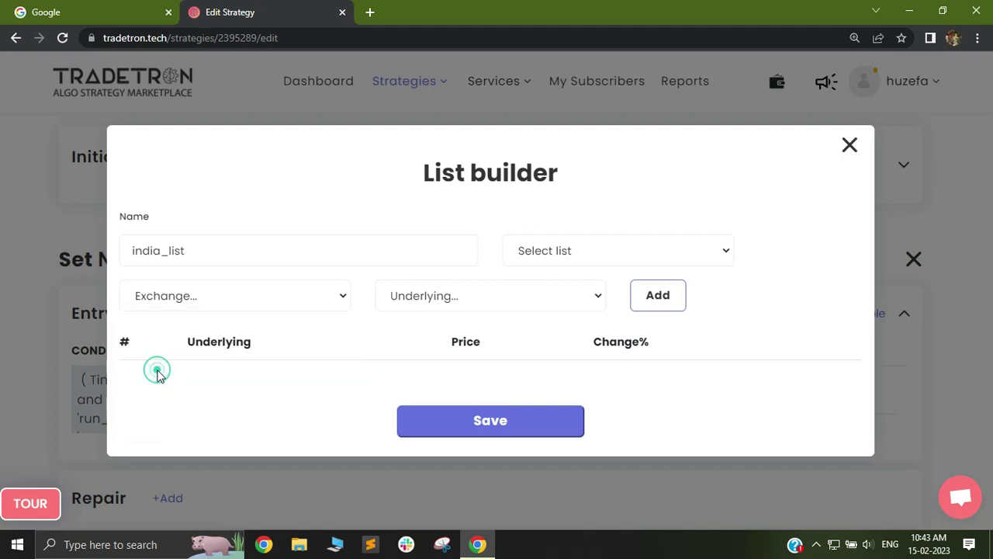
pyautogui.click(481, 307)
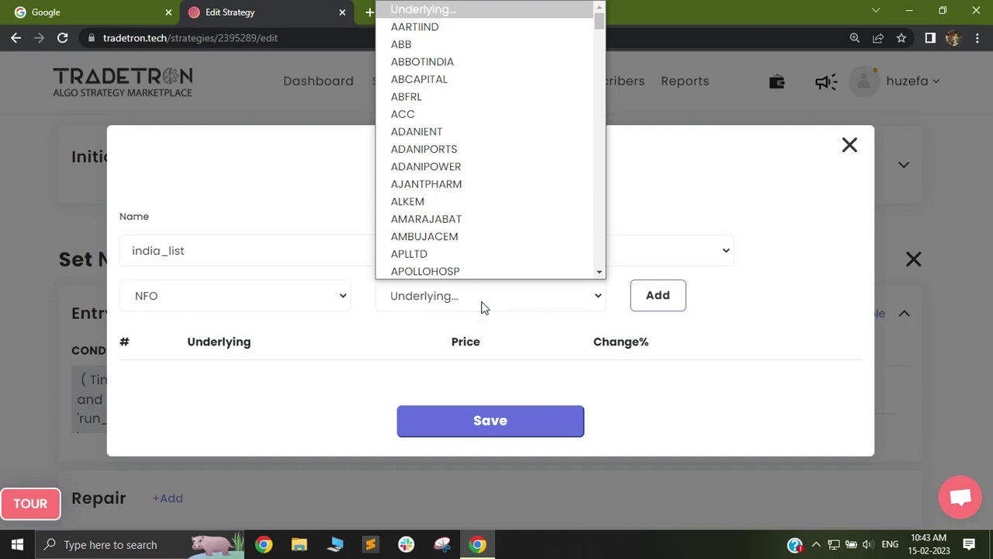
pyautogui.write('hd')
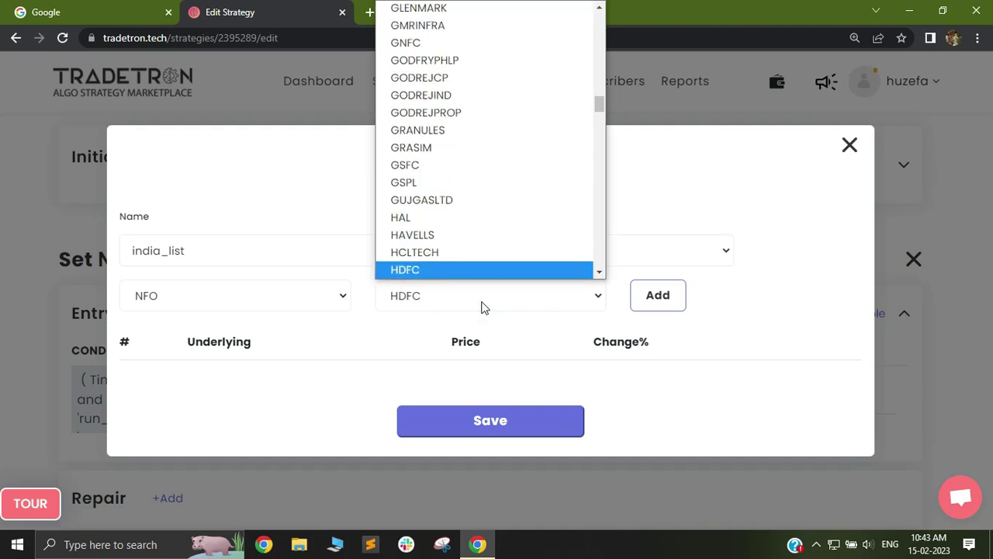
pyautogui.press('Down')
pyautogui.press('Down')
pyautogui.press('Return')
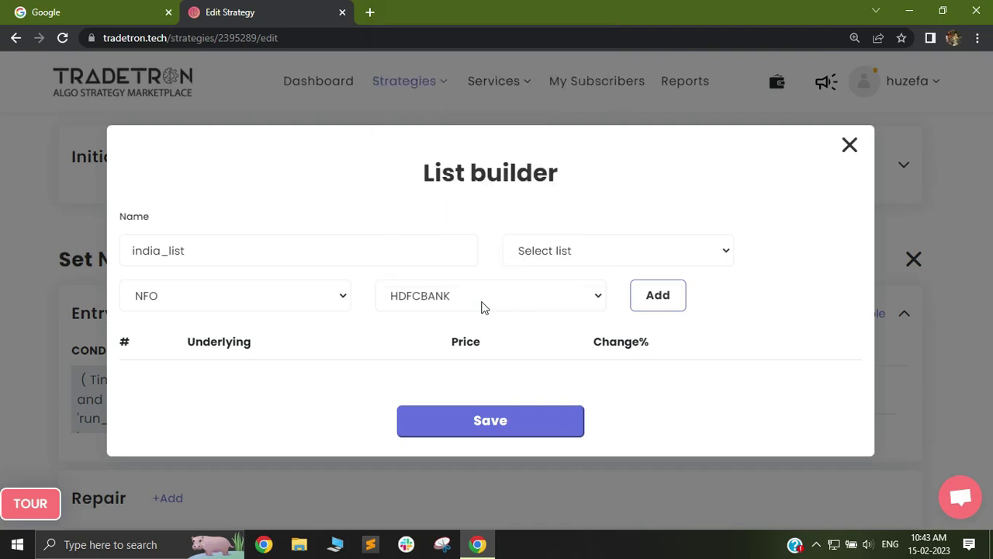
pyautogui.click(659, 298)
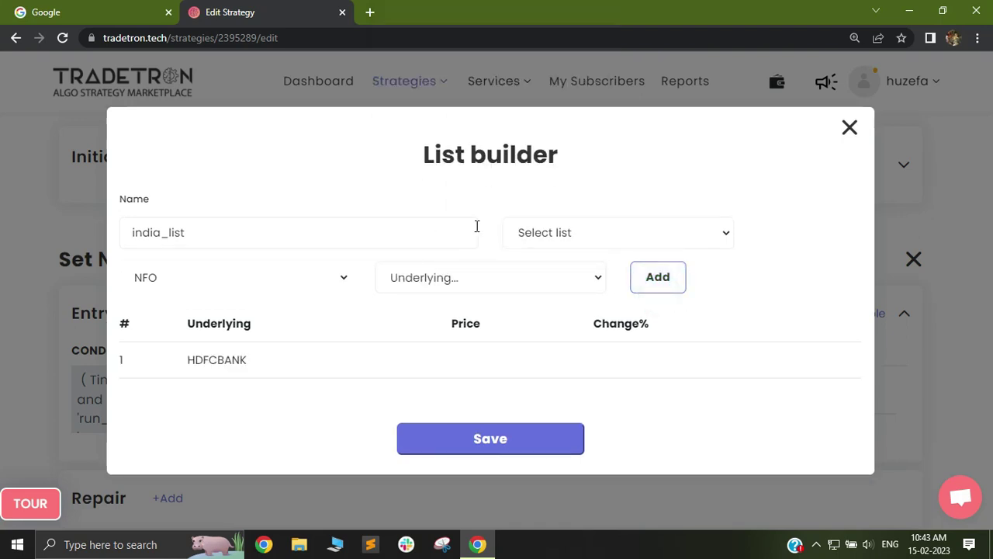
# - Save the india_list list and close the List builder
pyautogui.click(496, 439)
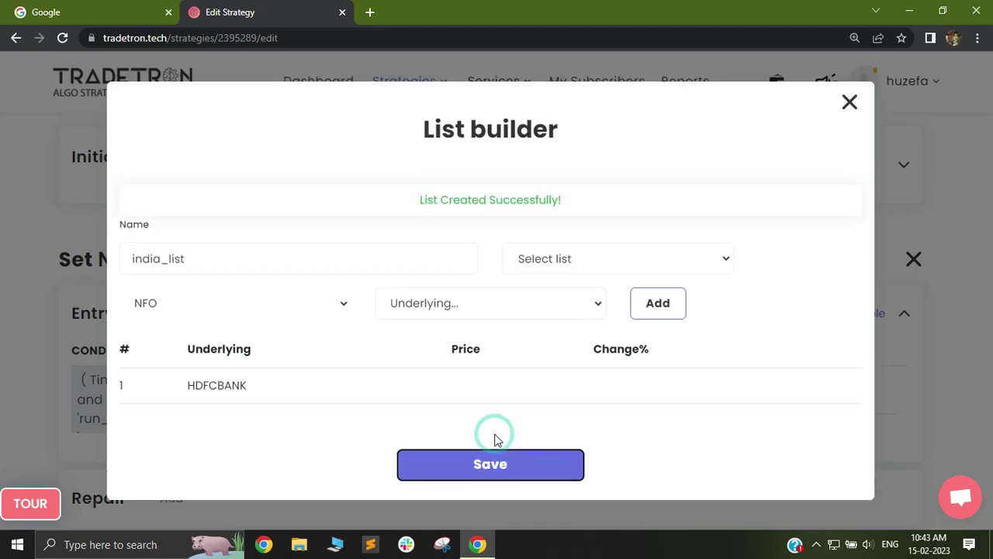
pyautogui.doubleClick(206, 258)
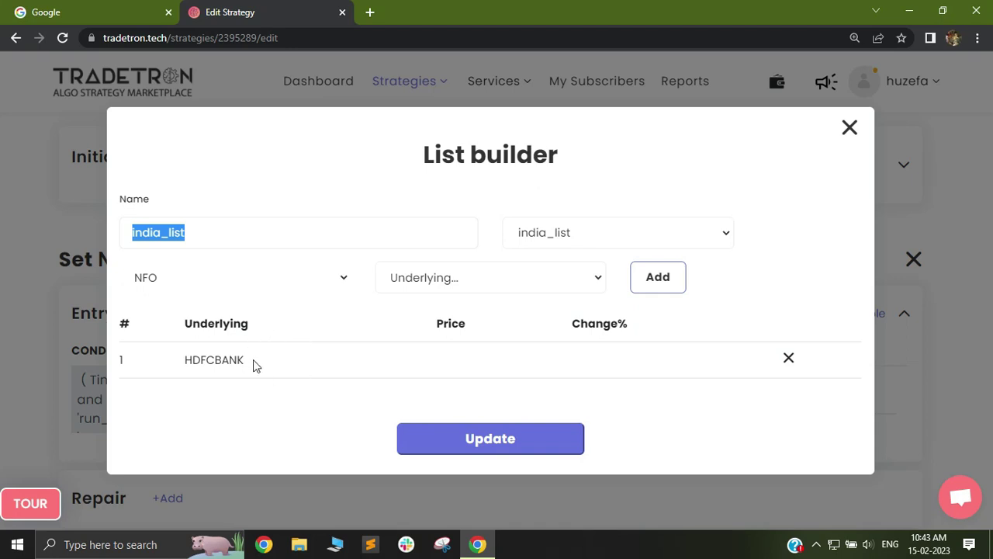
pyautogui.doubleClick(254, 359)
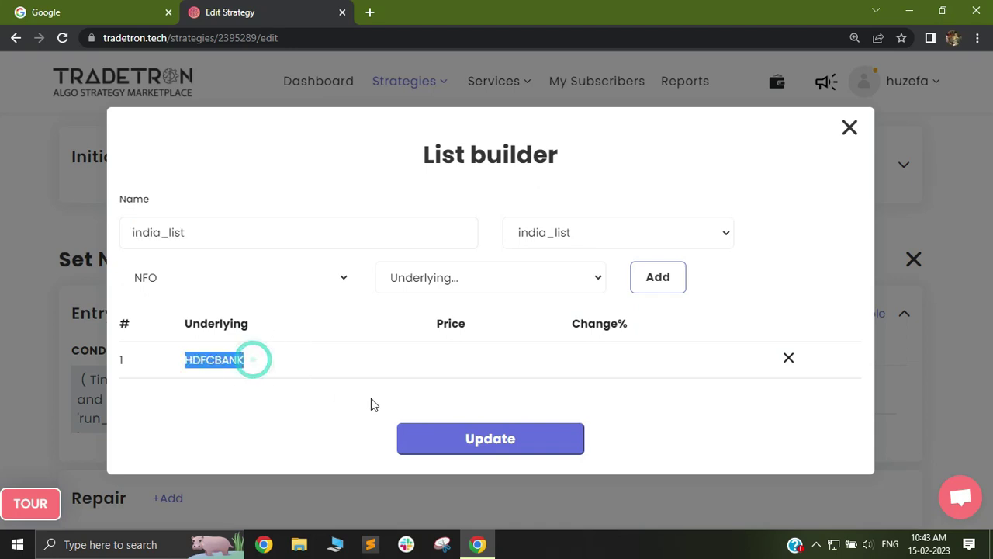
pyautogui.click(849, 128)
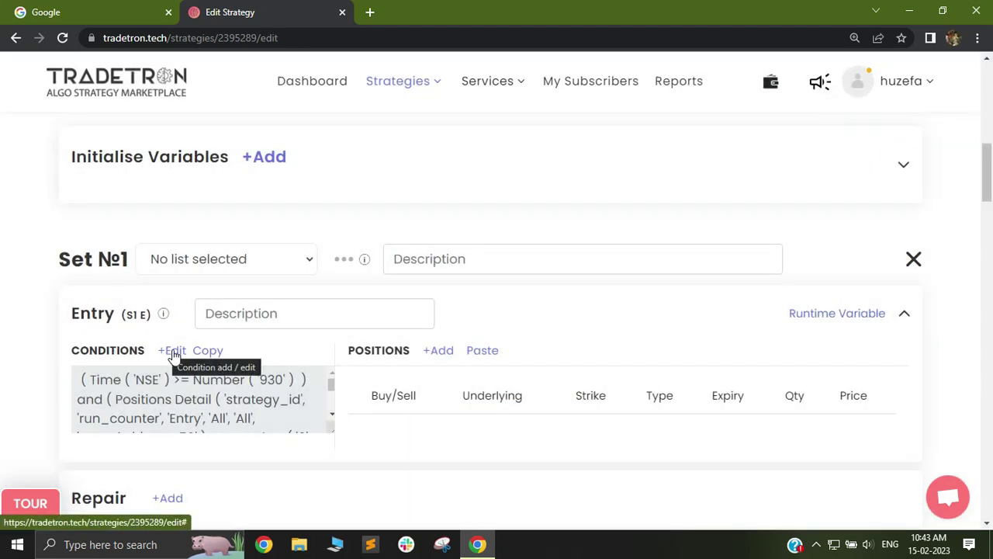
# - In the entry conditions, set the LTP keyword's instrument to NFO with List - india_list
pyautogui.click(173, 349)
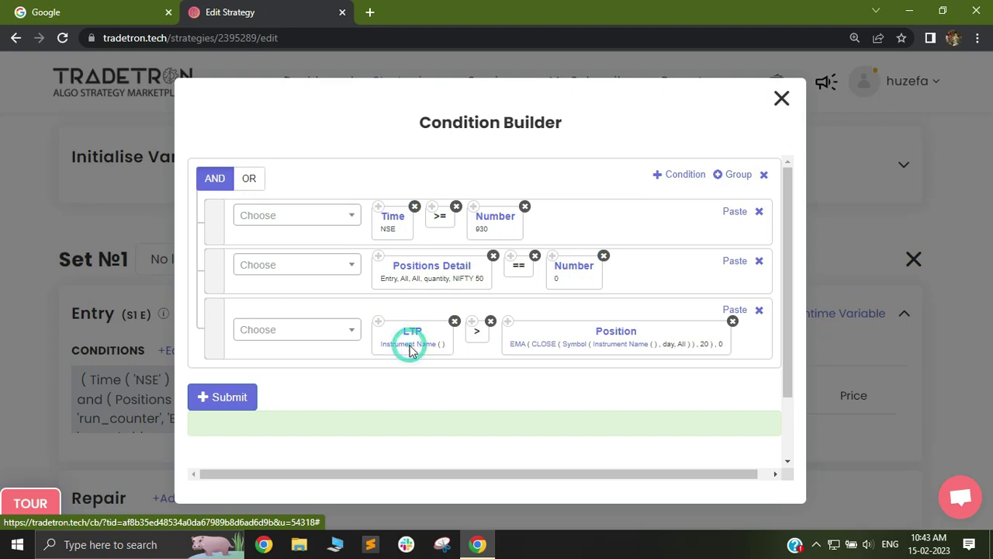
pyautogui.click(410, 347)
pyautogui.click(281, 246)
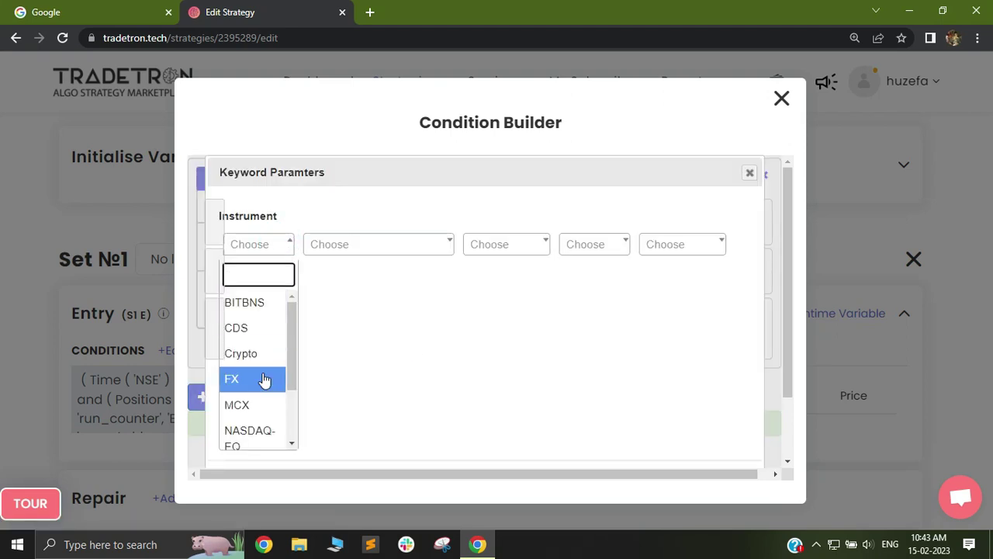
pyautogui.scroll(-2, 260, 396)
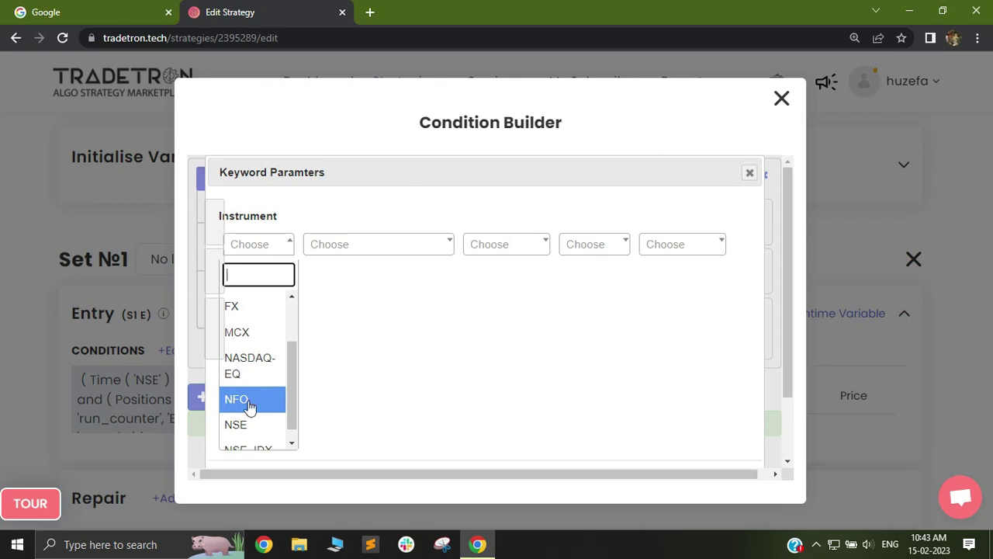
pyautogui.click(244, 400)
pyautogui.click(385, 246)
pyautogui.moveTo(452, 310); pyautogui.dragTo(450, 444)
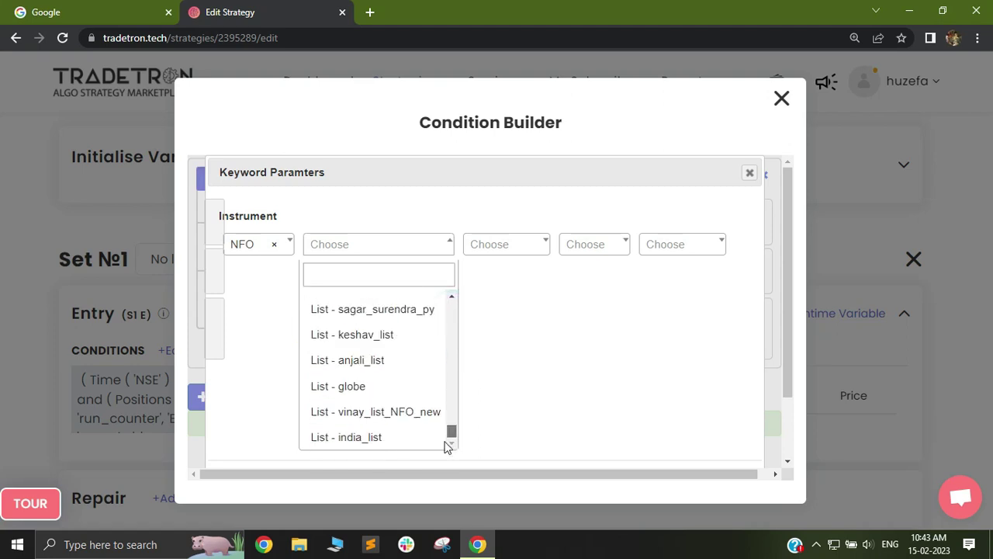
pyautogui.click(370, 438)
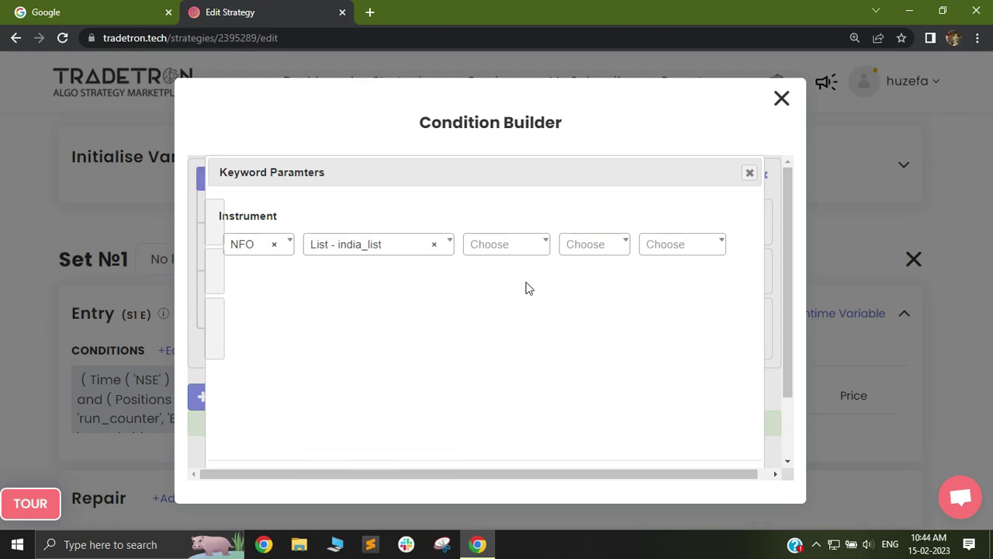
pyautogui.scroll(-2, 644, 419)
pyautogui.click(660, 401)
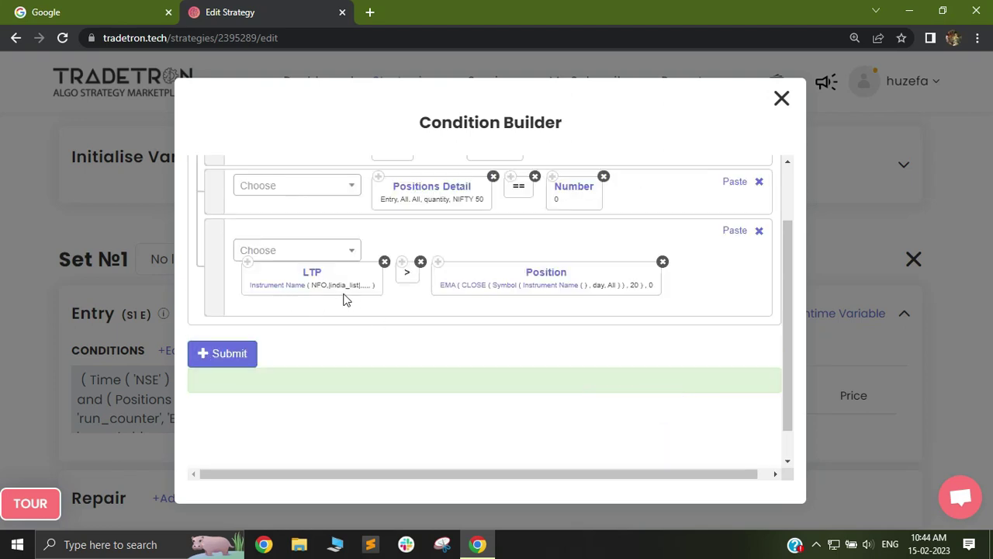
pyautogui.click(281, 290)
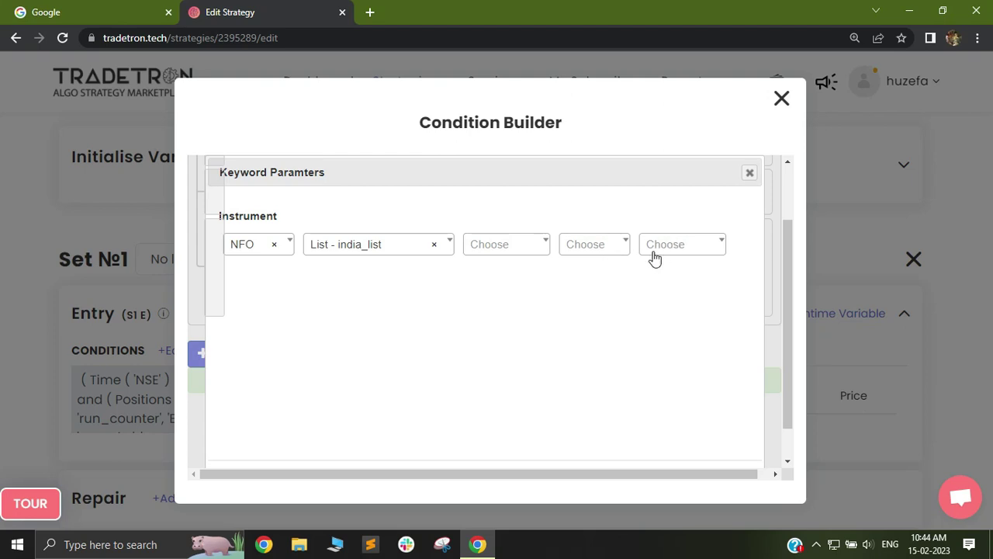
# - Set the EMA position's instrument to NFO with List - india_list as well
pyautogui.scroll(-1, 601, 330)
pyautogui.click(660, 442)
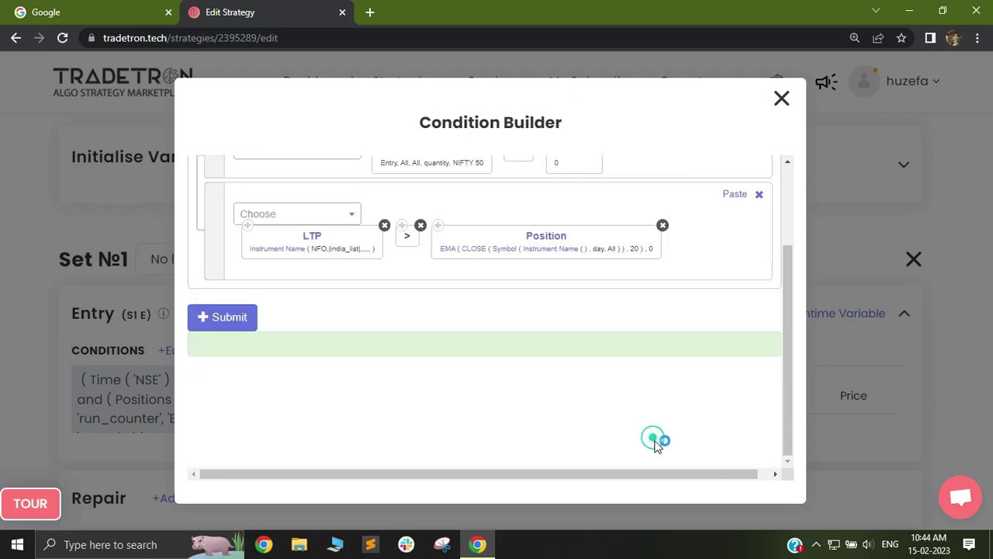
pyautogui.click(547, 252)
pyautogui.click(256, 244)
pyautogui.scroll(-2, 255, 364)
pyautogui.click(250, 388)
pyautogui.click(333, 244)
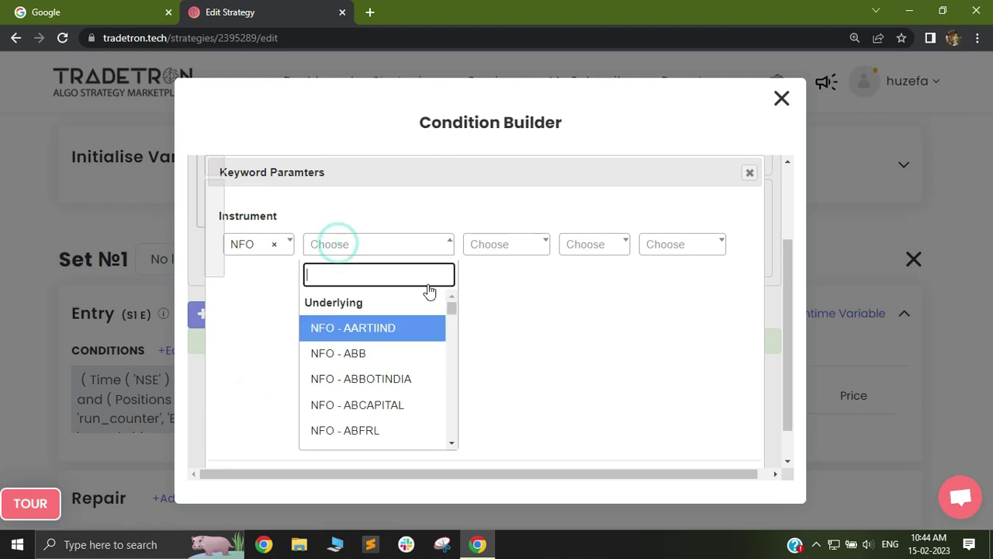
pyautogui.moveTo(455, 308); pyautogui.dragTo(448, 449)
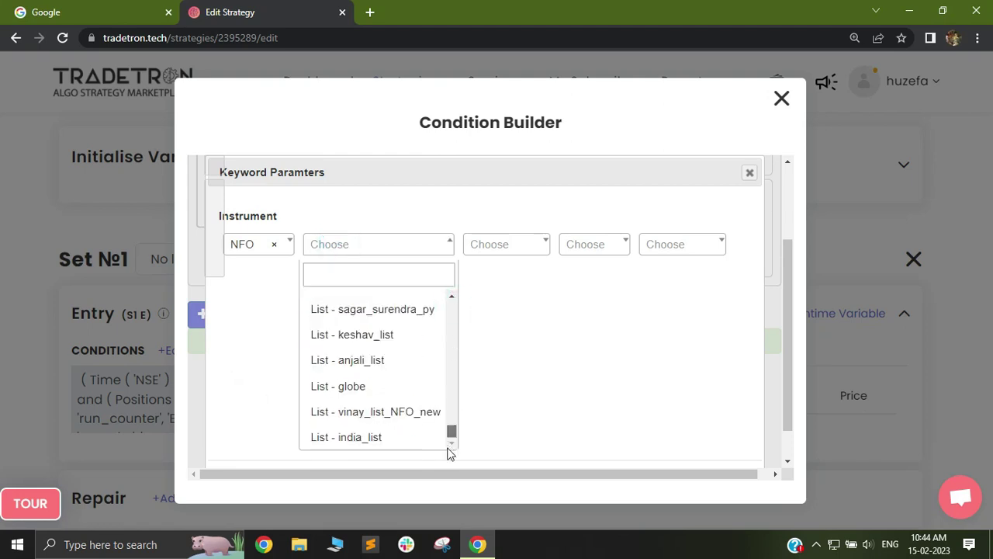
pyautogui.click(371, 439)
pyautogui.scroll(-2, 652, 384)
# - Apply the EMA settings, submit the LTP > EMA condition and close the builder
pyautogui.click(658, 445)
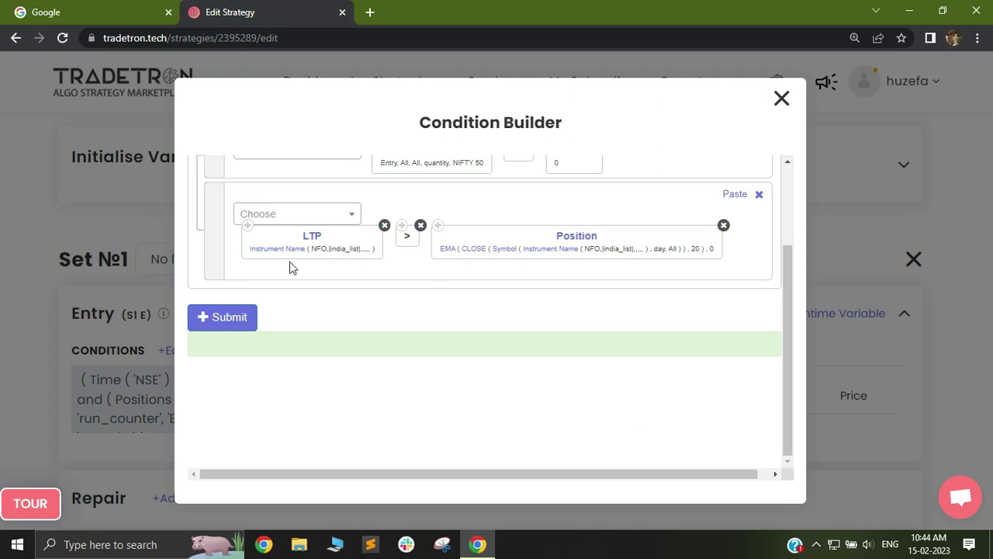
pyautogui.click(242, 324)
pyautogui.click(782, 100)
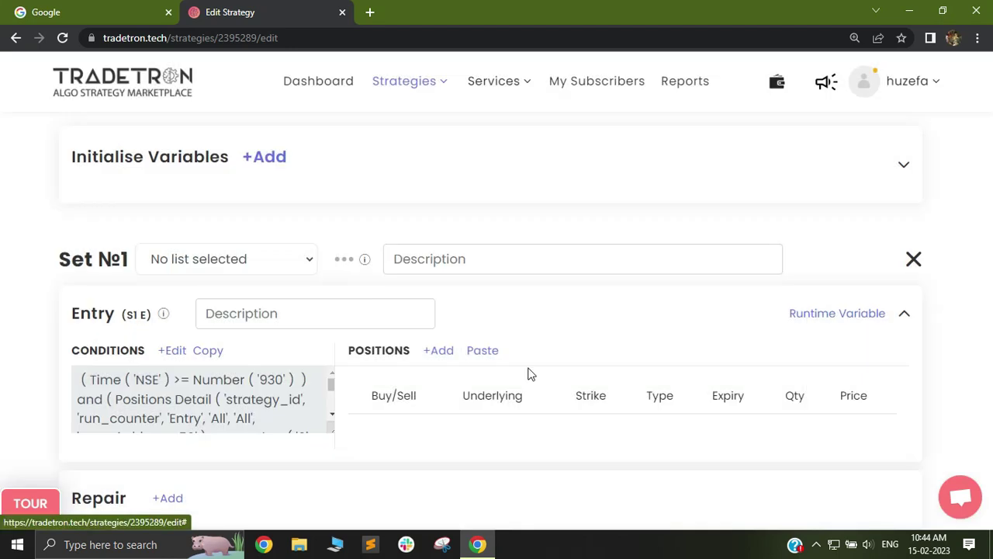
pyautogui.scroll(-1, 472, 322)
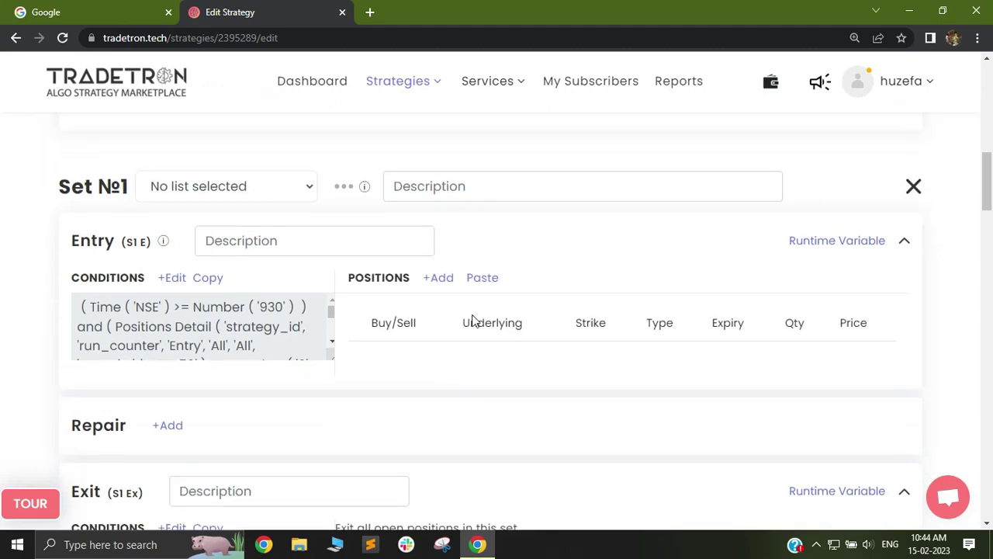
pyautogui.click(435, 281)
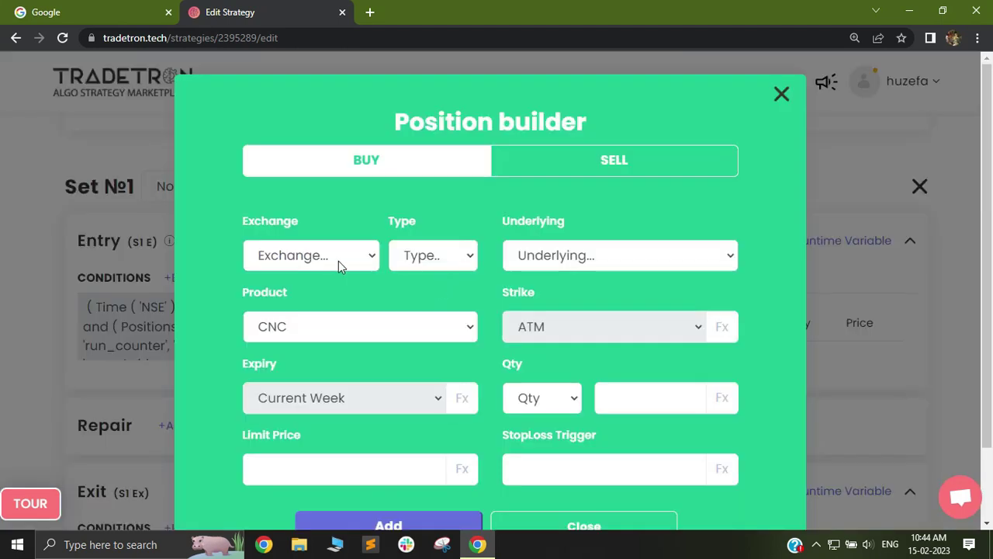
pyautogui.click(782, 97)
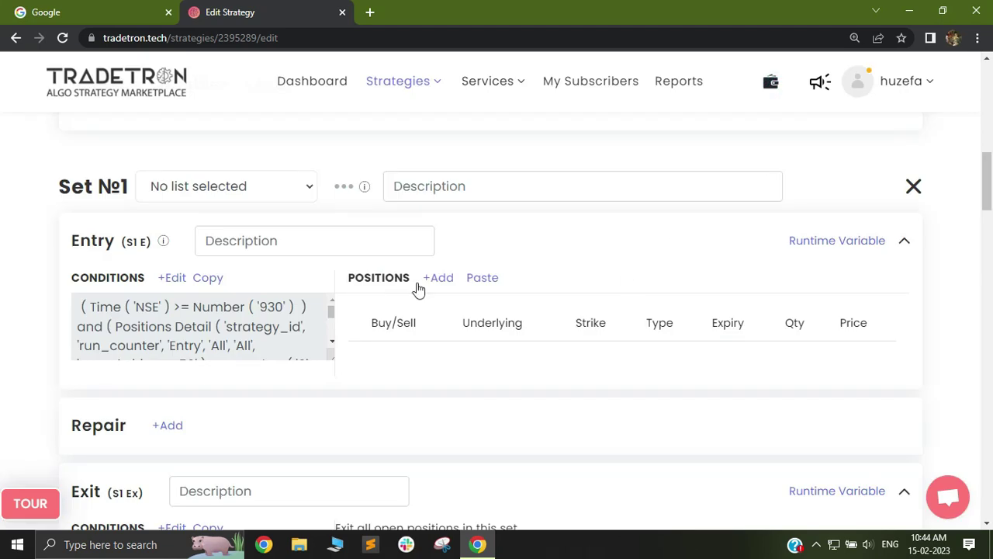
pyautogui.click(225, 186)
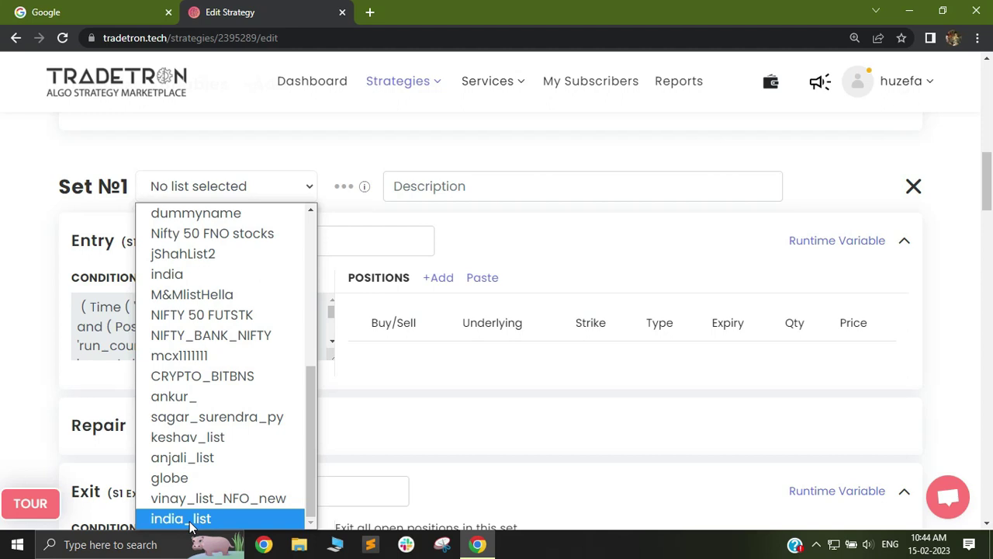
# - Assign india_list to Set №1 and start a new entry position
pyautogui.click(190, 518)
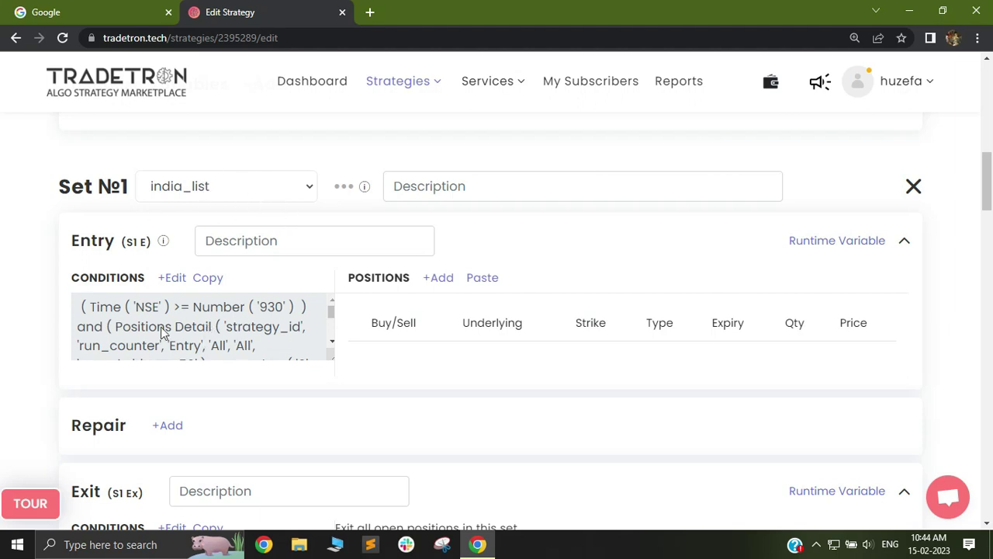
pyautogui.click(439, 279)
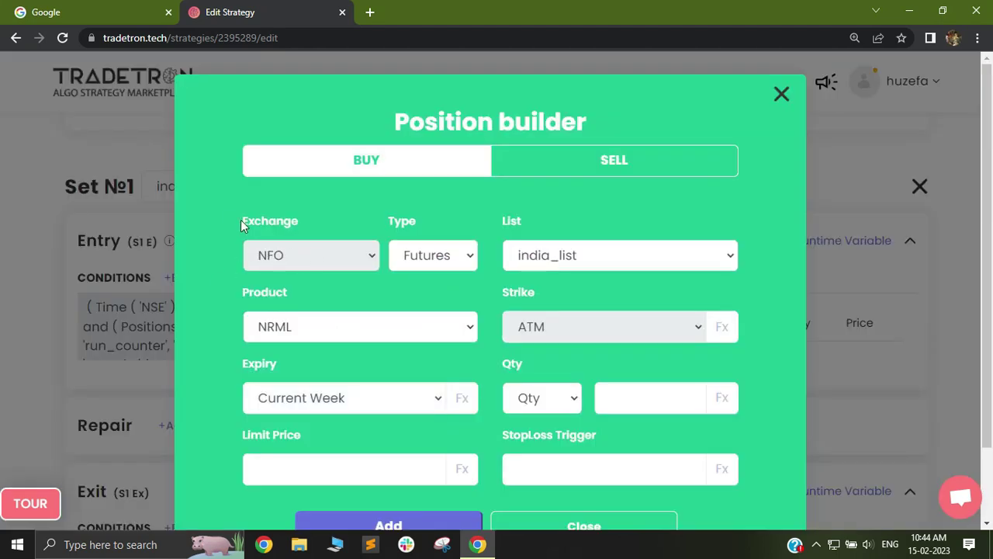
pyautogui.doubleClick(277, 220)
pyautogui.click(325, 224)
# - Add a Buy futures position of 1 lot on india_list
pyautogui.click(575, 402)
pyautogui.click(569, 399)
pyautogui.click(565, 400)
pyautogui.click(542, 471)
pyautogui.click(606, 398)
pyautogui.write('1')
pyautogui.scroll(-1, 480, 405)
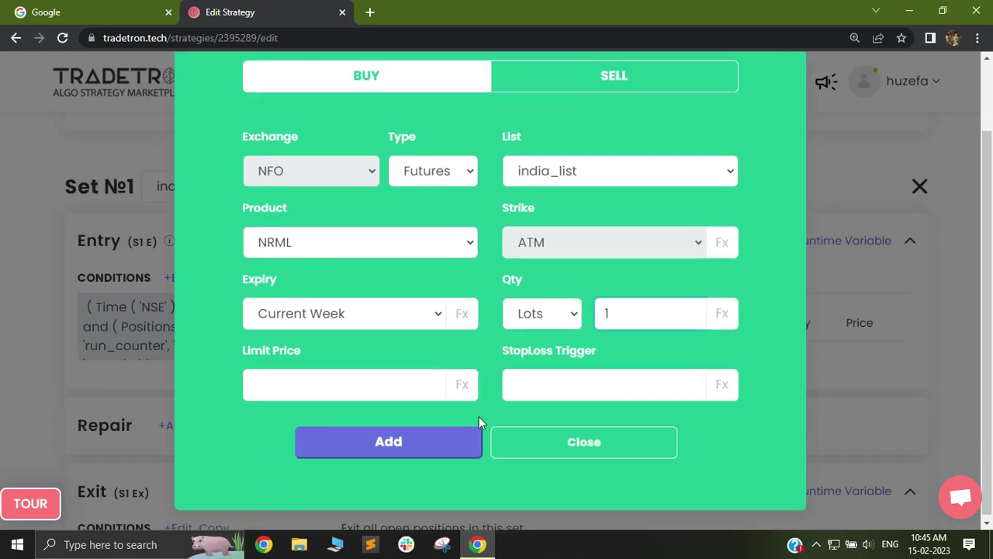
pyautogui.click(388, 439)
pyautogui.click(555, 442)
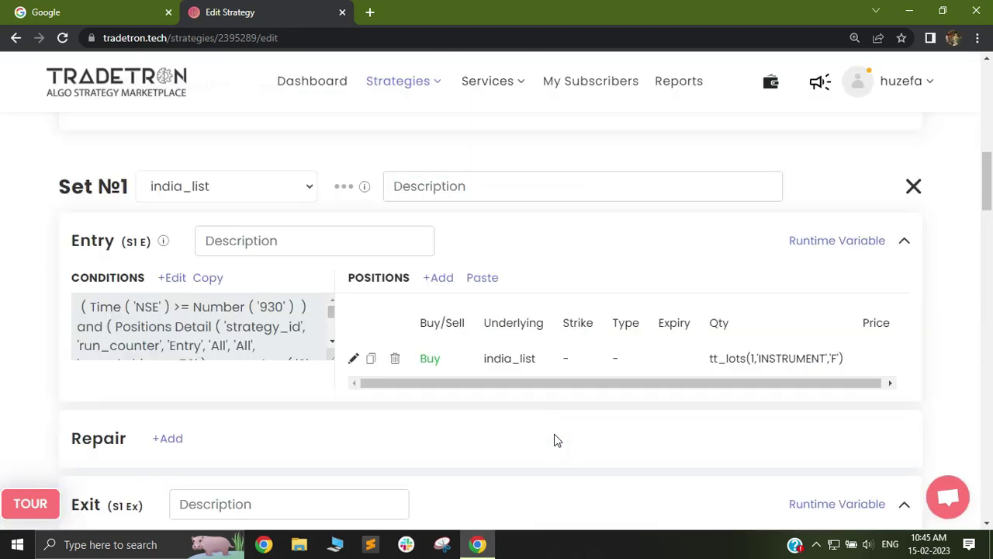
# - Change the Buy position's expiry to Current Month and update it
pyautogui.click(352, 358)
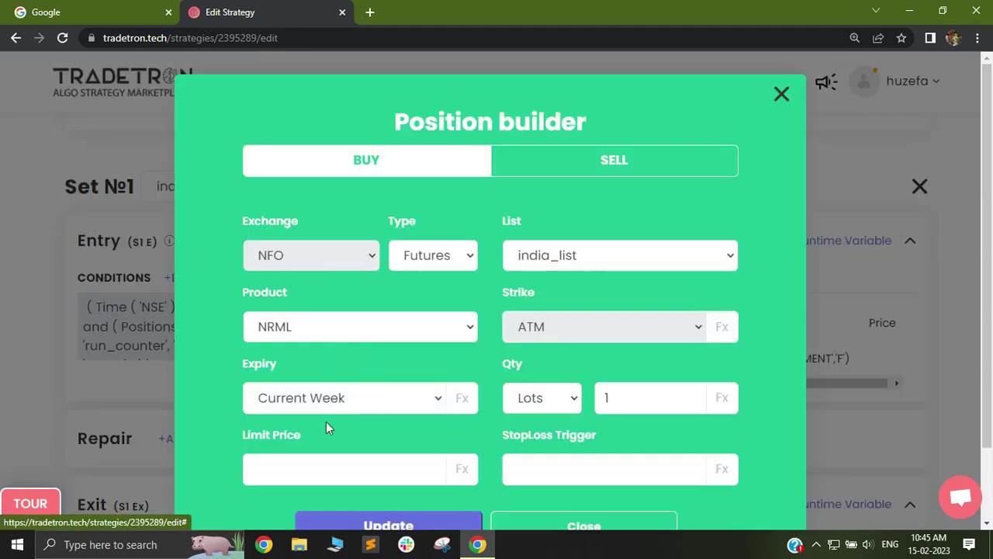
pyautogui.click(334, 397)
pyautogui.click(326, 446)
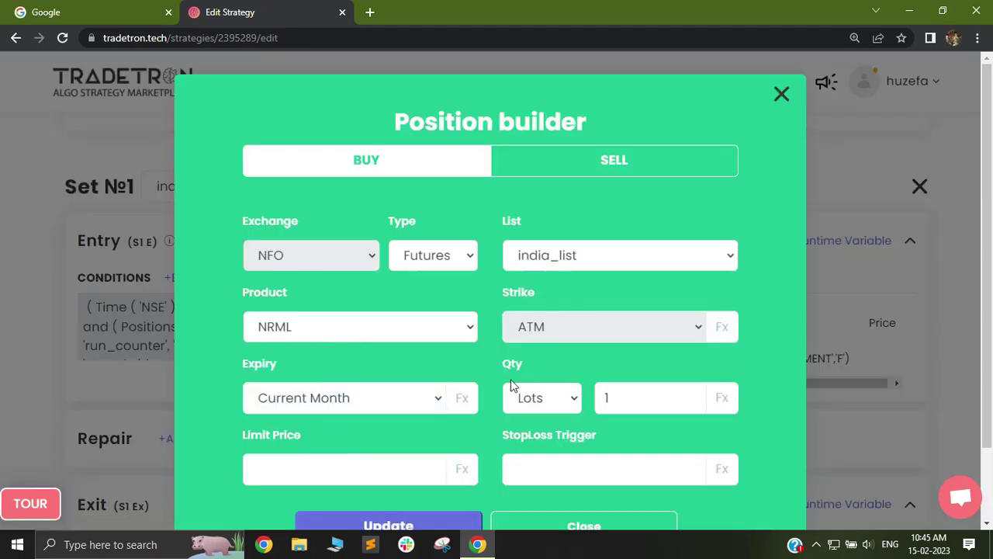
pyautogui.scroll(-1, 511, 386)
pyautogui.click(401, 464)
pyautogui.click(595, 461)
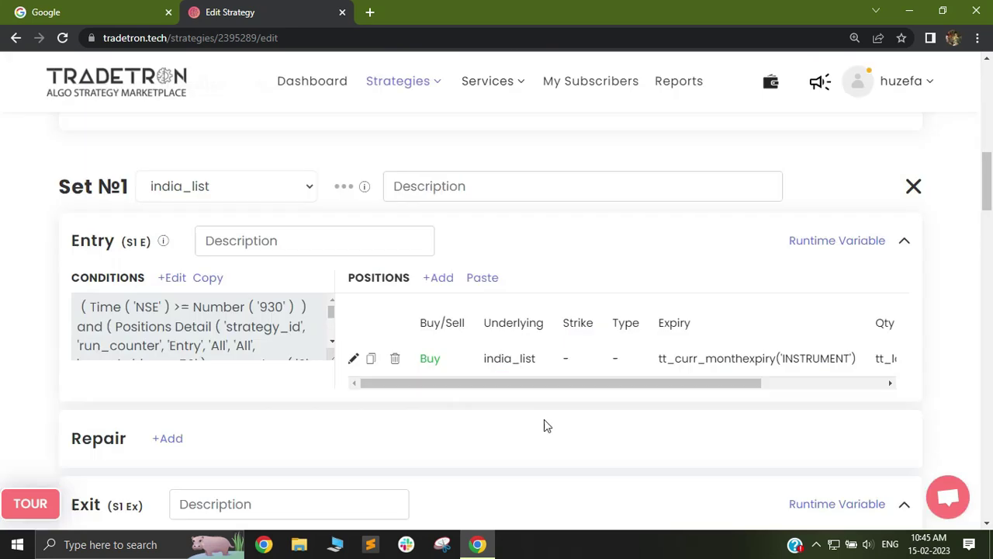
# - Try Call as the Buy position's type, discard it, and reopen the entry conditions
pyautogui.moveTo(484, 388); pyautogui.dragTo(405, 353)
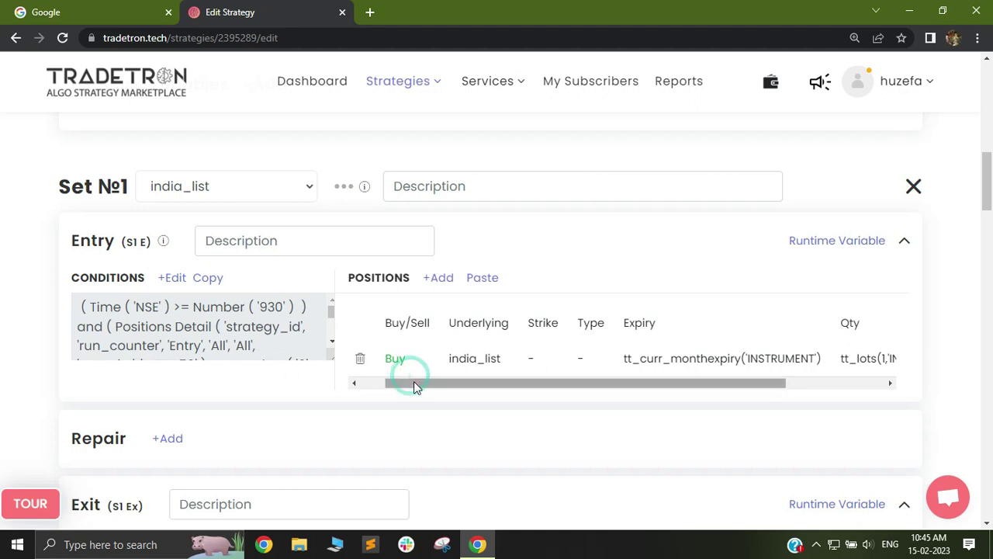
pyautogui.moveTo(412, 381); pyautogui.dragTo(365, 372)
pyautogui.click(350, 357)
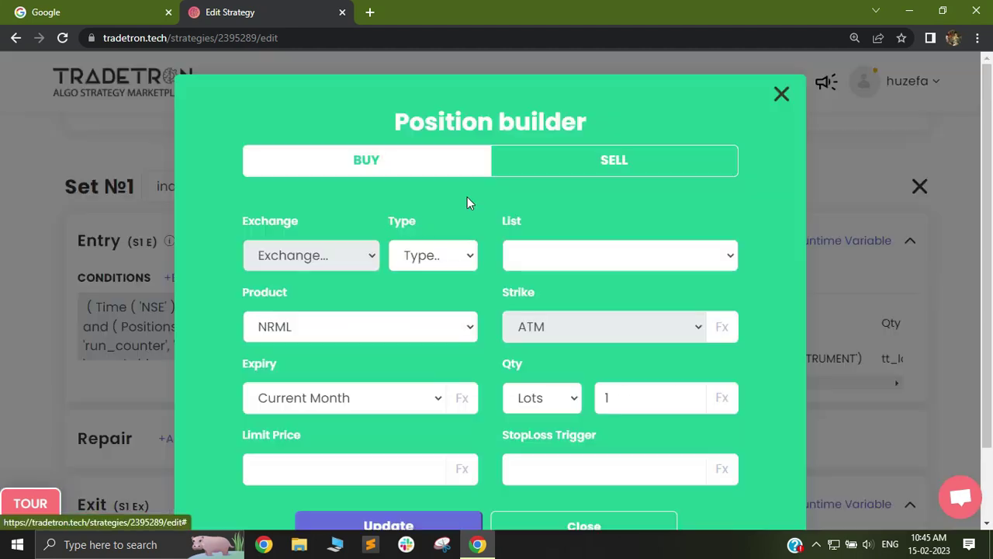
pyautogui.click(421, 255)
pyautogui.click(426, 323)
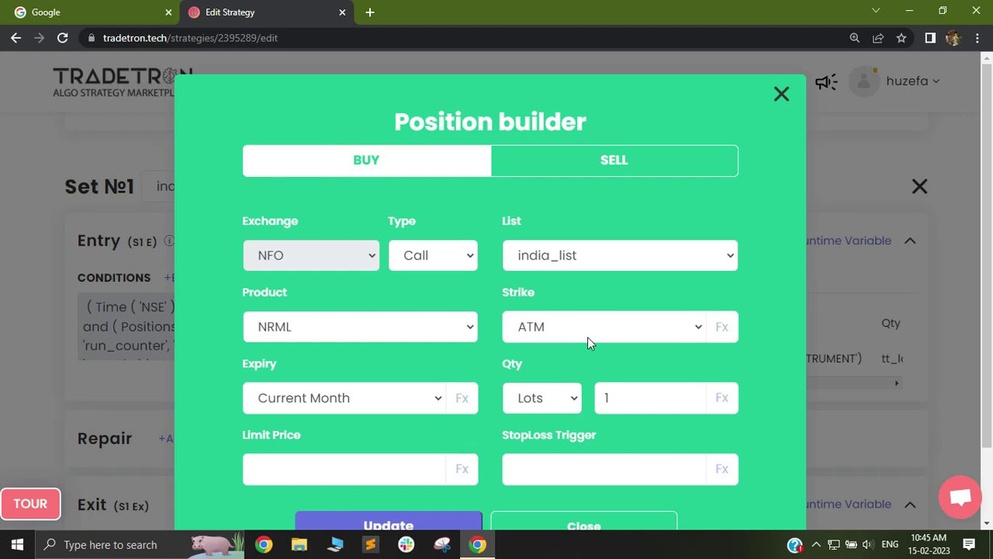
pyautogui.scroll(-1, 598, 415)
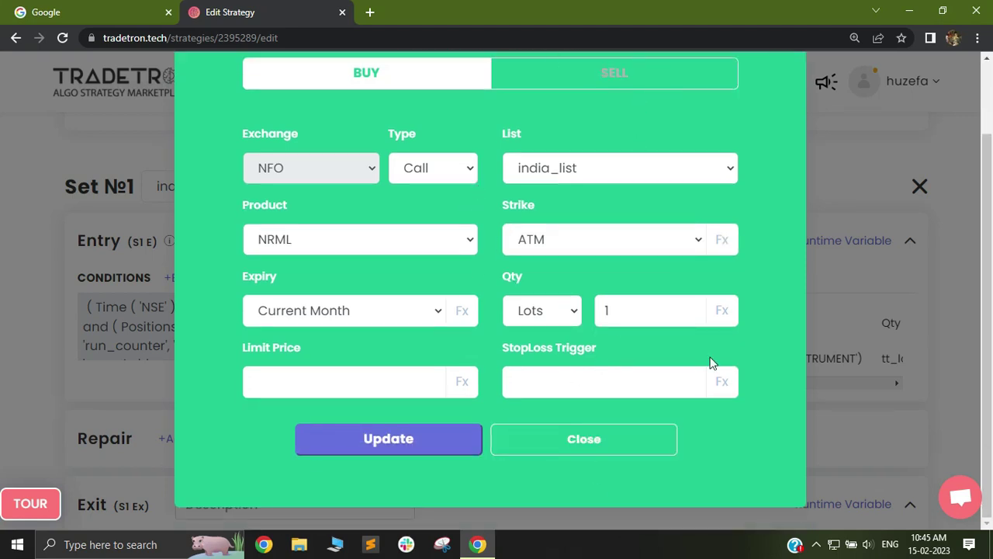
pyautogui.click(584, 440)
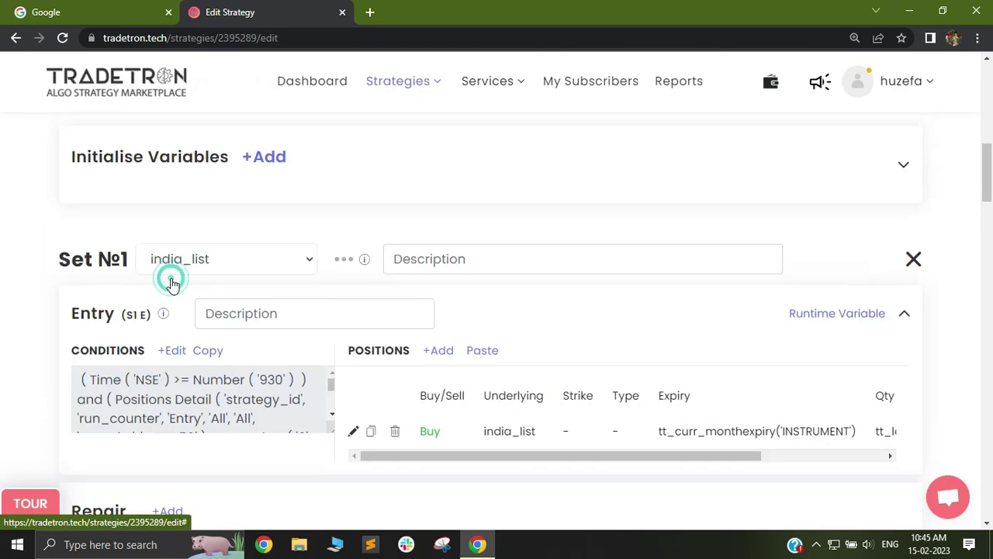
pyautogui.click(177, 349)
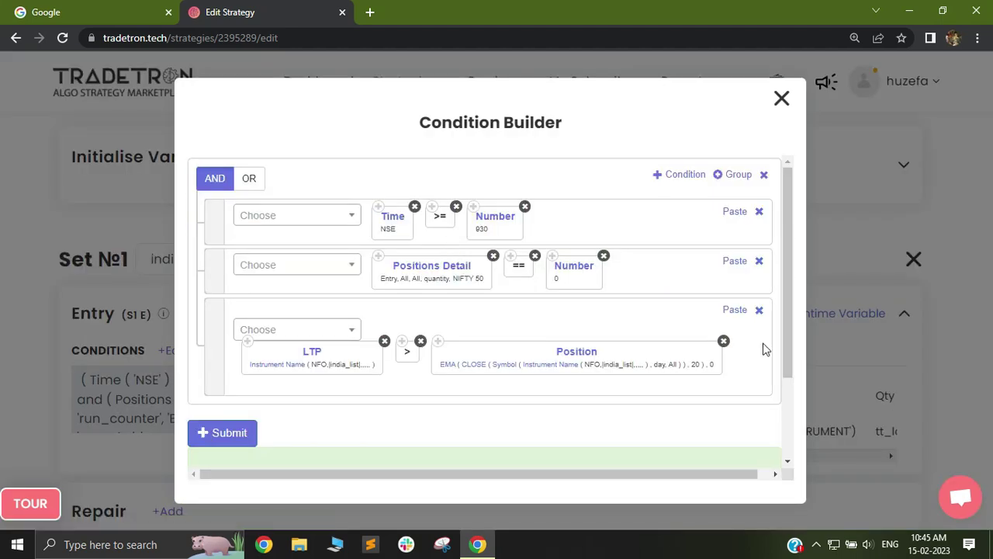
# - Check today's date, then open the LTP block's Instrument Name parameters
pyautogui.click(930, 539)
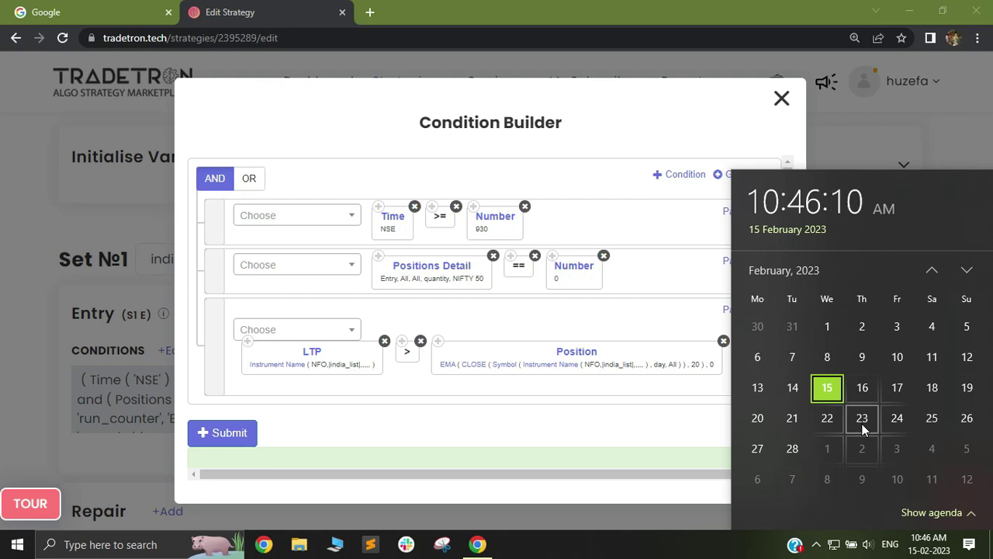
pyautogui.click(277, 371)
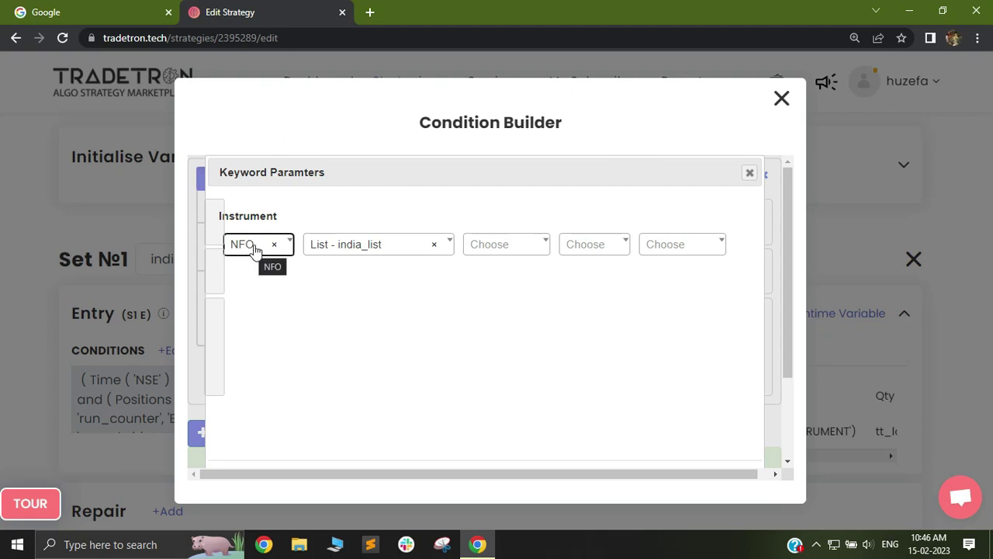
# - Set the LTP instrument to NFO NIFTY 50, Current Month, nth expiry 1
pyautogui.click(434, 245)
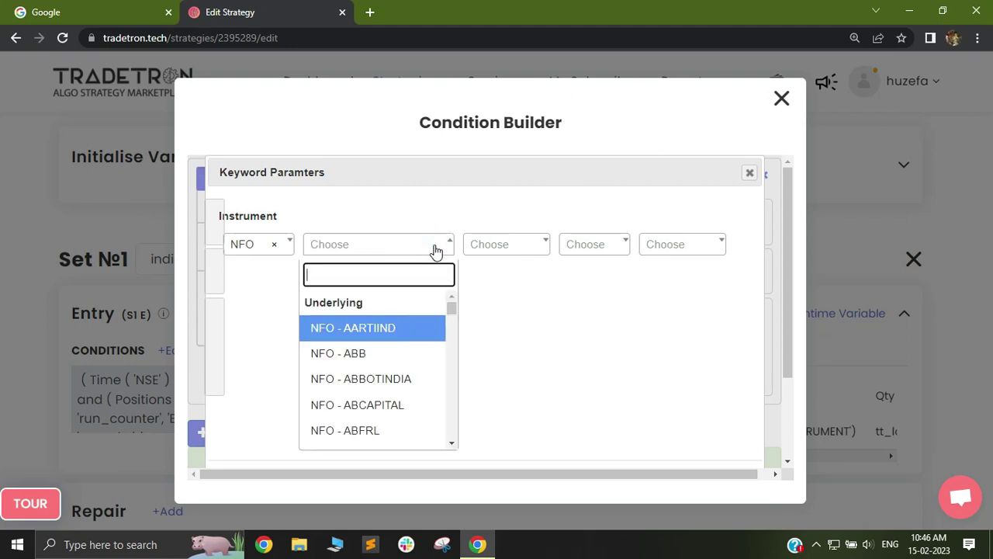
pyautogui.write('nifty')
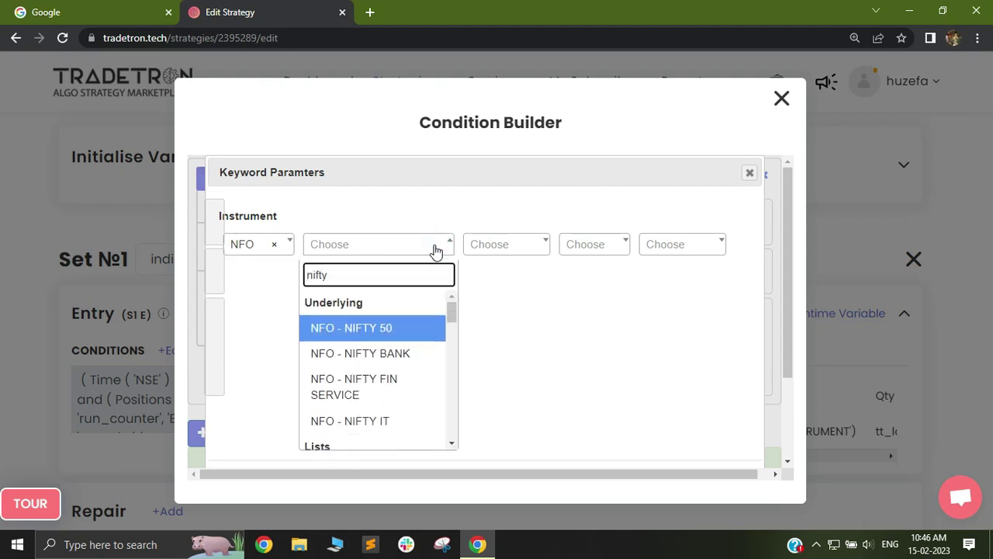
pyautogui.press('Return')
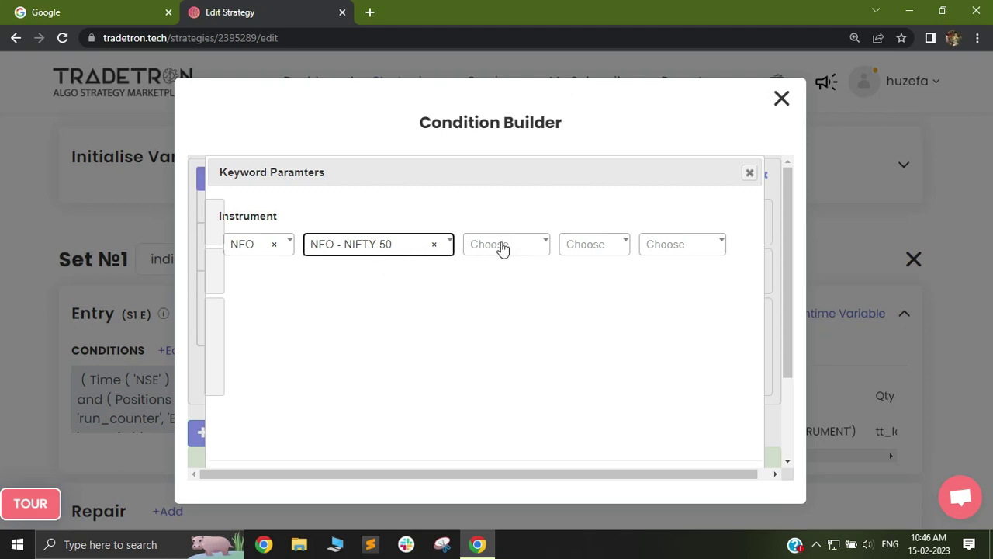
pyautogui.click(532, 247)
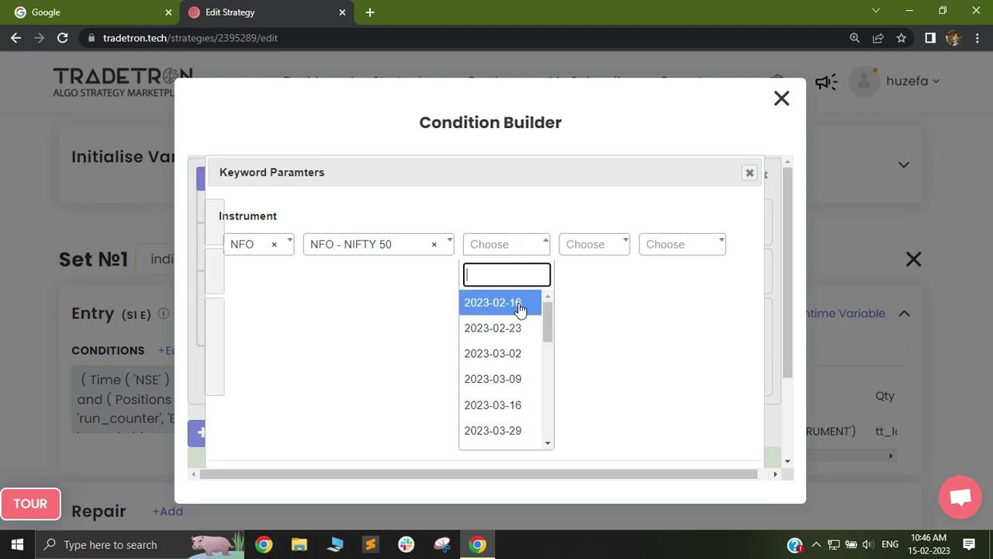
pyautogui.moveTo(543, 326); pyautogui.dragTo(543, 430)
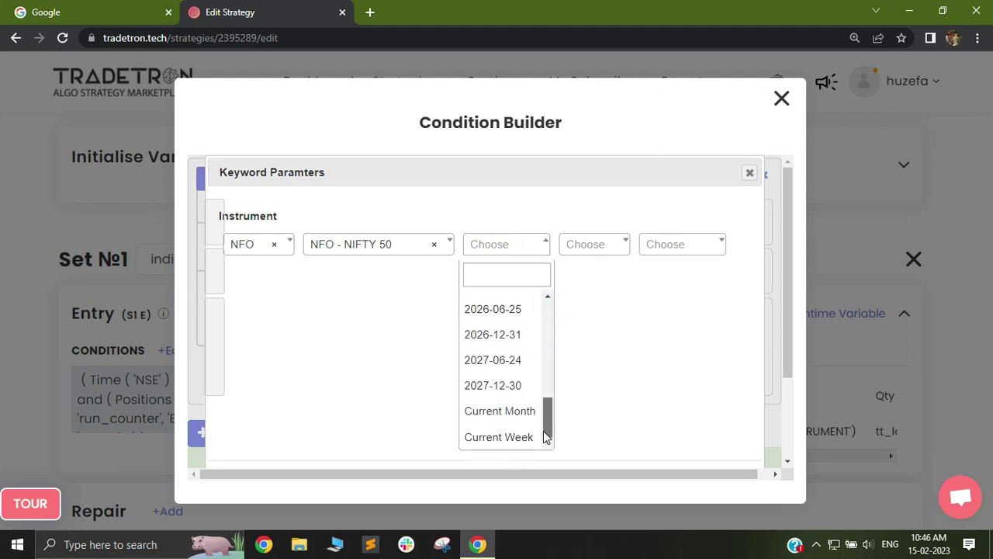
pyautogui.click(507, 416)
pyautogui.click(264, 299)
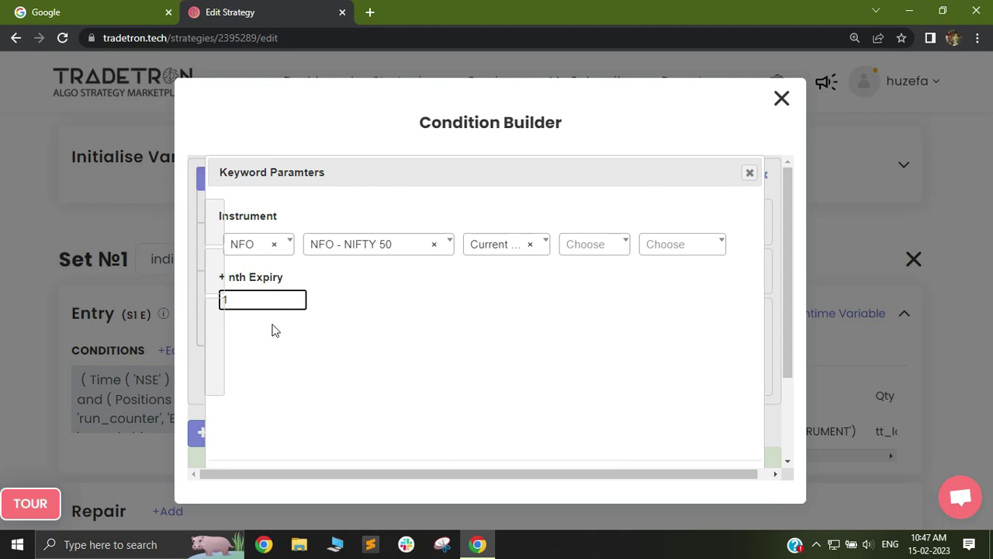
pyautogui.scroll(-2, 317, 350)
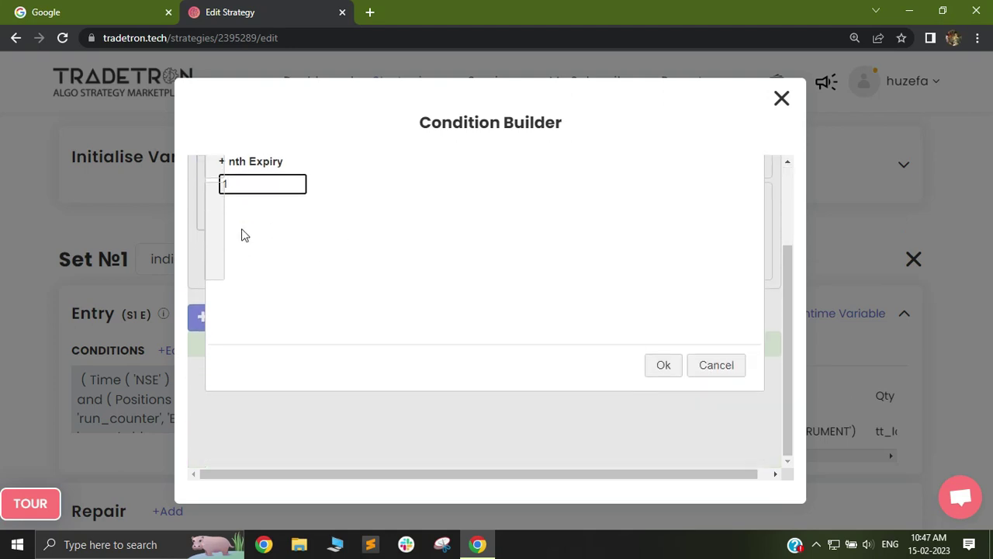
pyautogui.click(661, 368)
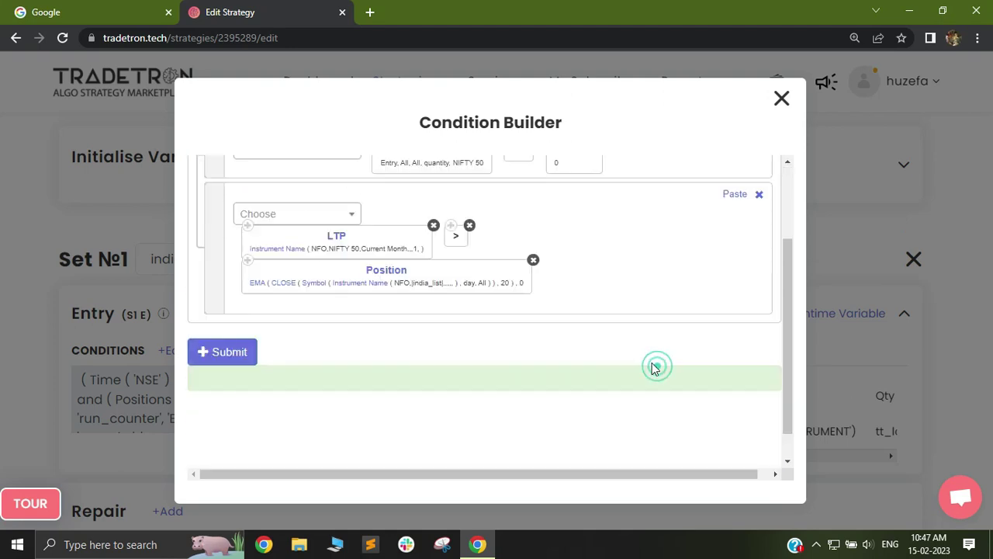
# - Replace NIFTY 50 with List - india_list as the LTP instrument, keeping Current Month
pyautogui.click(353, 286)
pyautogui.click(748, 174)
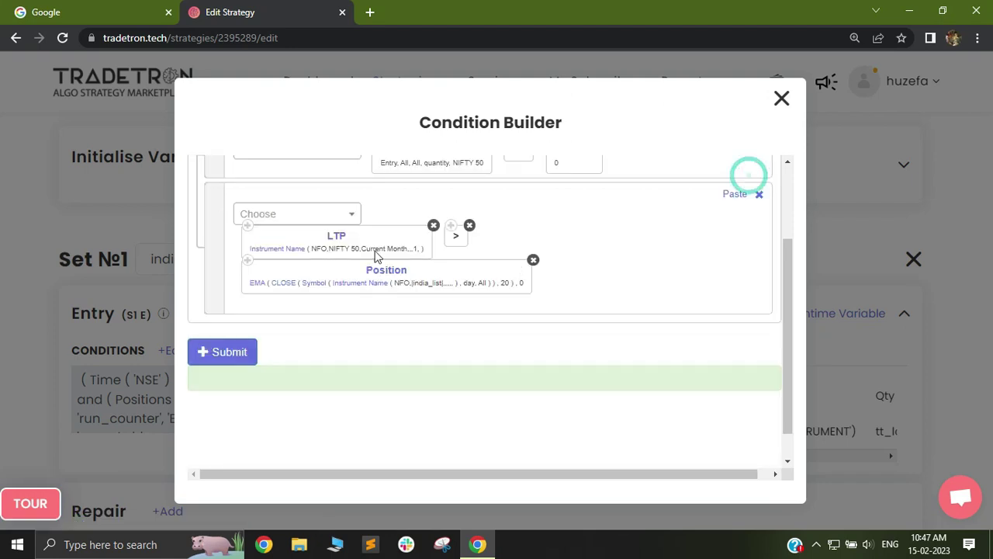
pyautogui.click(288, 249)
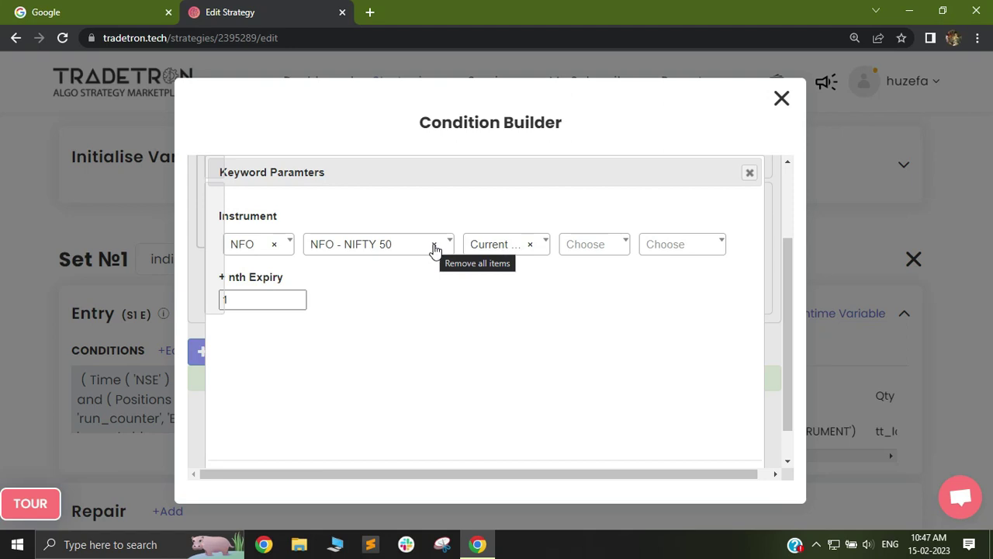
pyautogui.click(435, 248)
pyautogui.moveTo(452, 303); pyautogui.dragTo(442, 441)
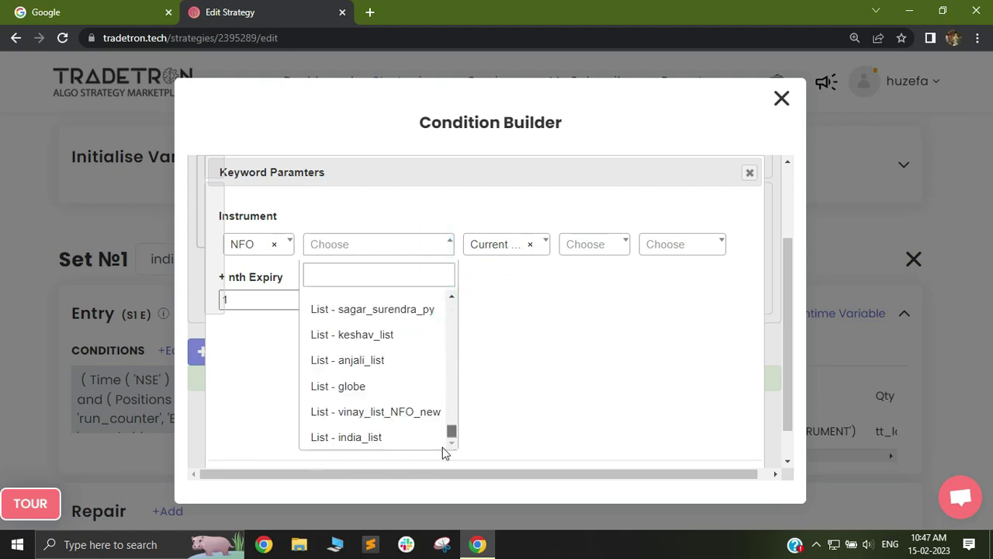
pyautogui.click(375, 439)
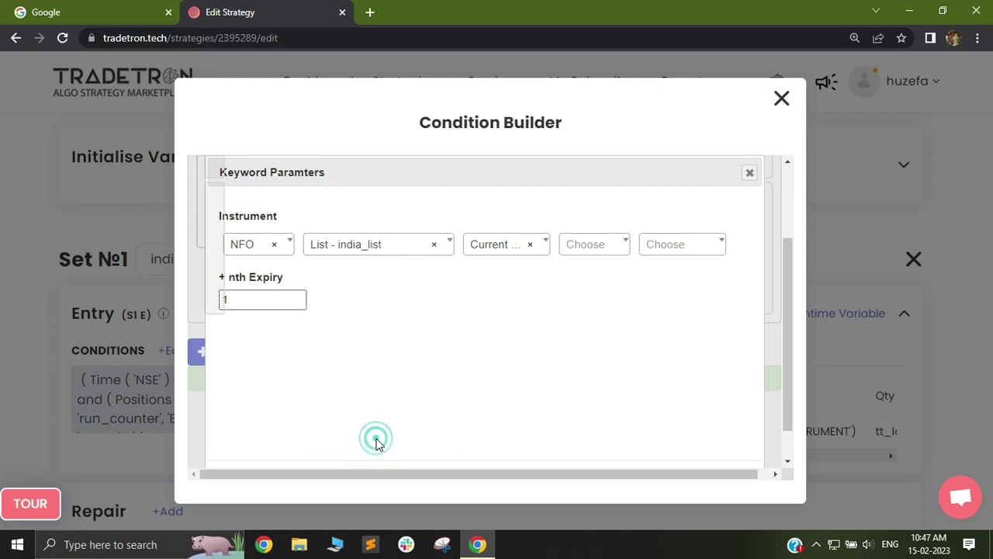
pyautogui.scroll(-1, 466, 324)
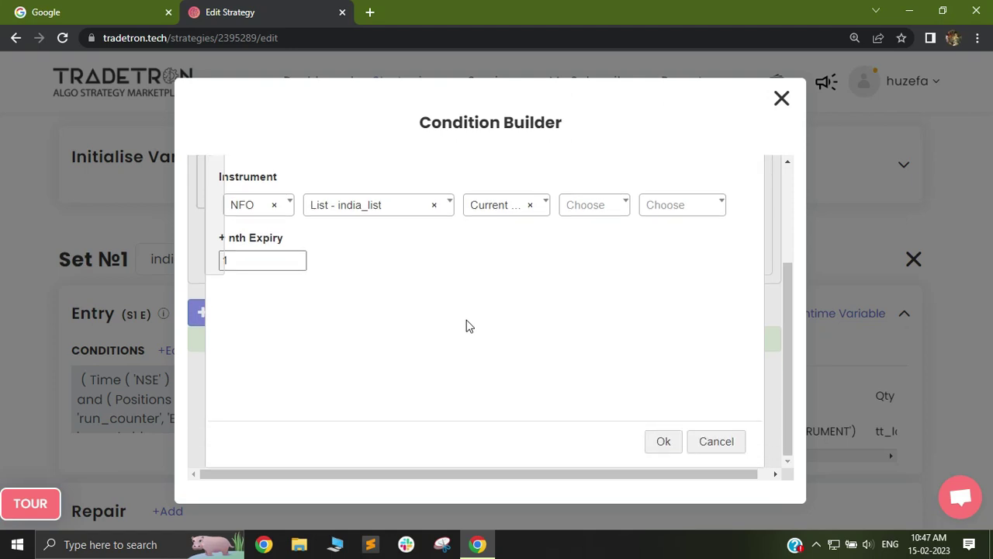
pyautogui.click(661, 442)
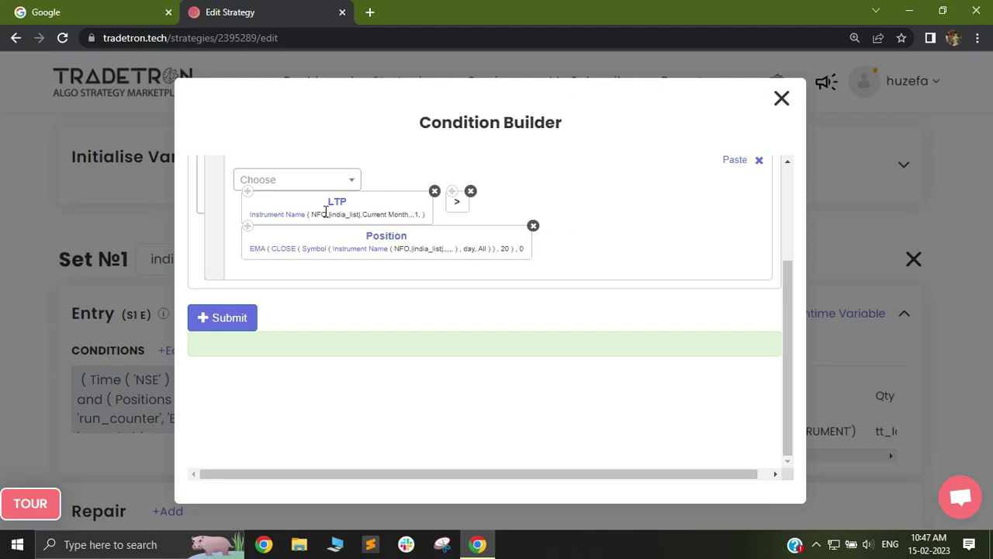
pyautogui.click(364, 256)
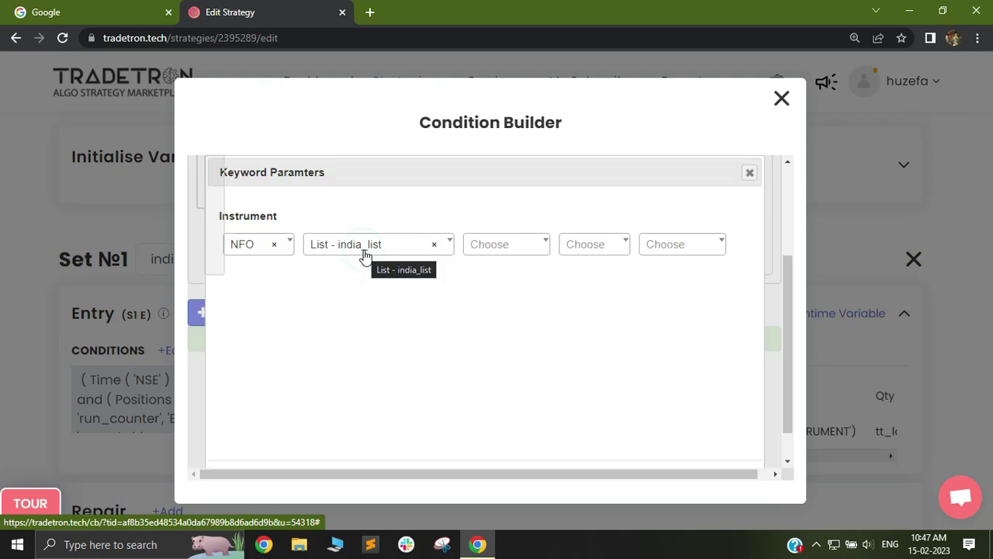
# - Set the EMA instrument to NIFTY 50 with Current Month expiry and nth Expiry 1
pyautogui.click(434, 246)
pyautogui.moveTo(451, 309); pyautogui.dragTo(457, 282)
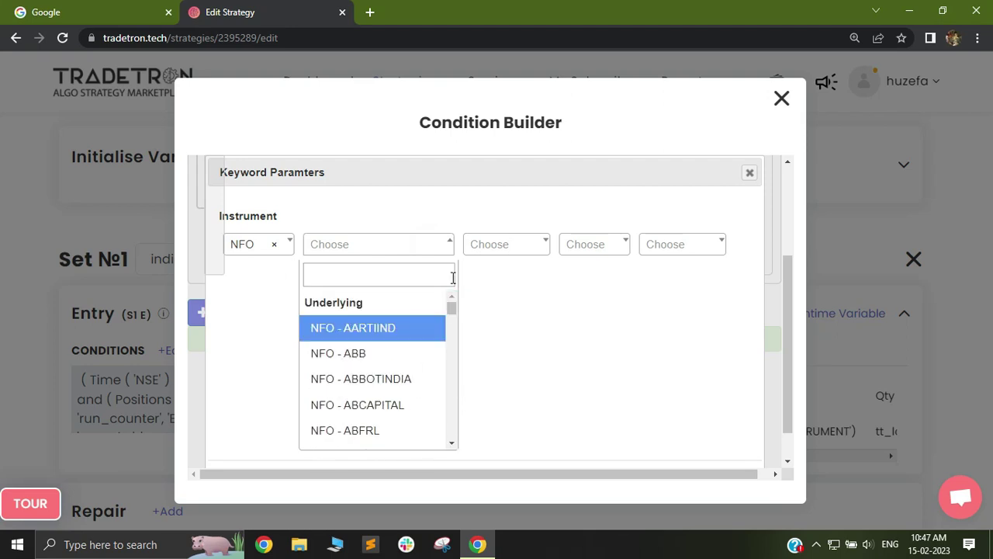
pyautogui.scroll(-1, 454, 275)
pyautogui.click(371, 230)
pyautogui.write('nifty')
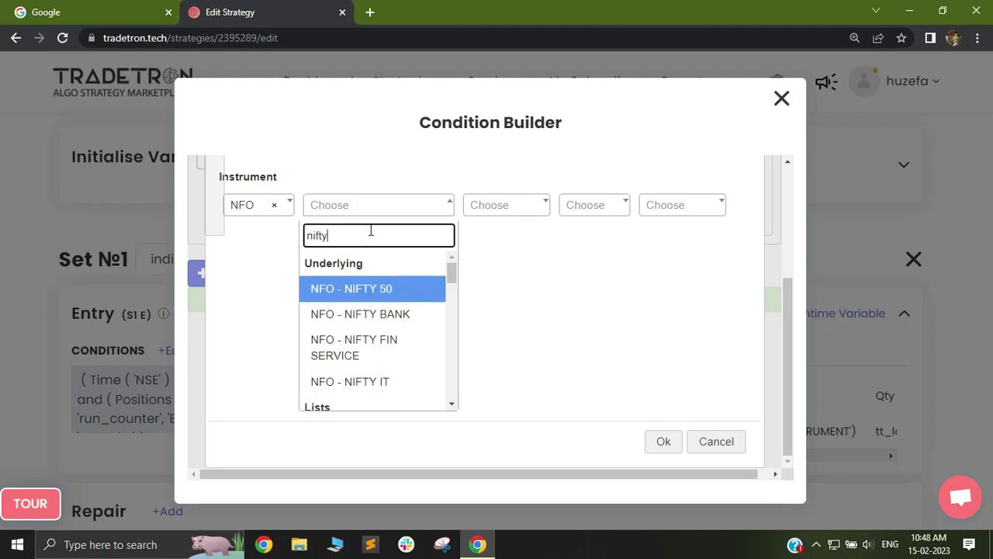
pyautogui.click(393, 301)
pyautogui.click(505, 207)
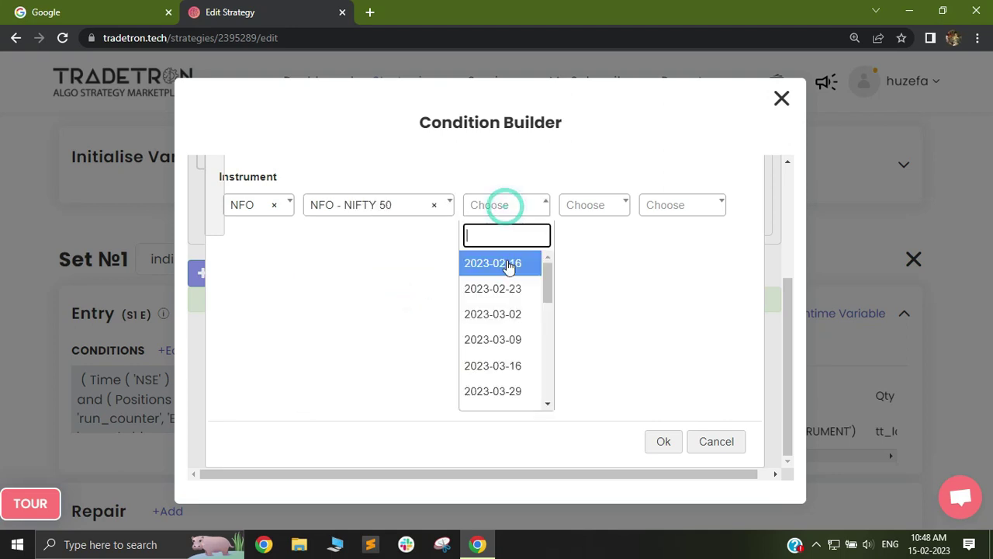
pyautogui.moveTo(547, 285); pyautogui.dragTo(547, 407)
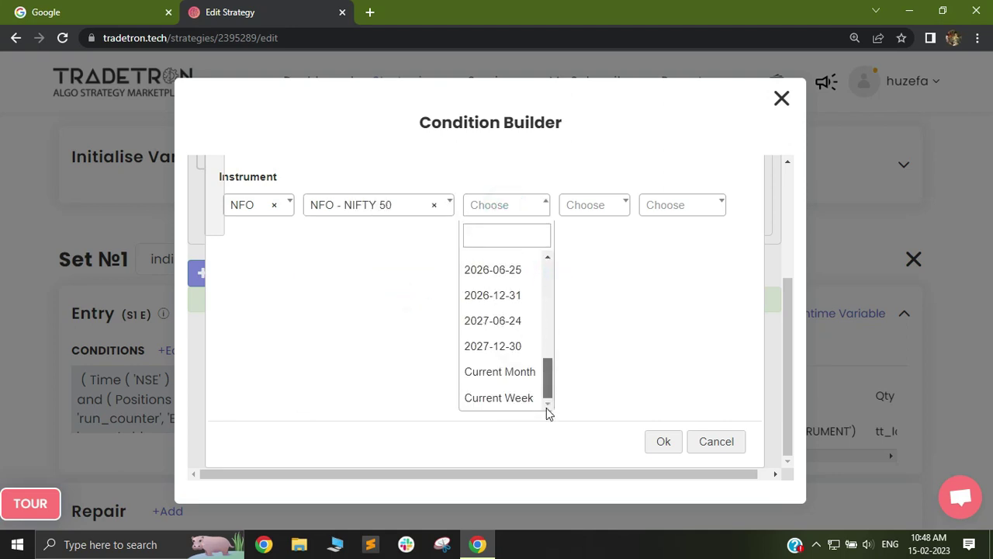
pyautogui.click(501, 373)
pyautogui.click(275, 260)
pyautogui.write('1')
pyautogui.click(400, 334)
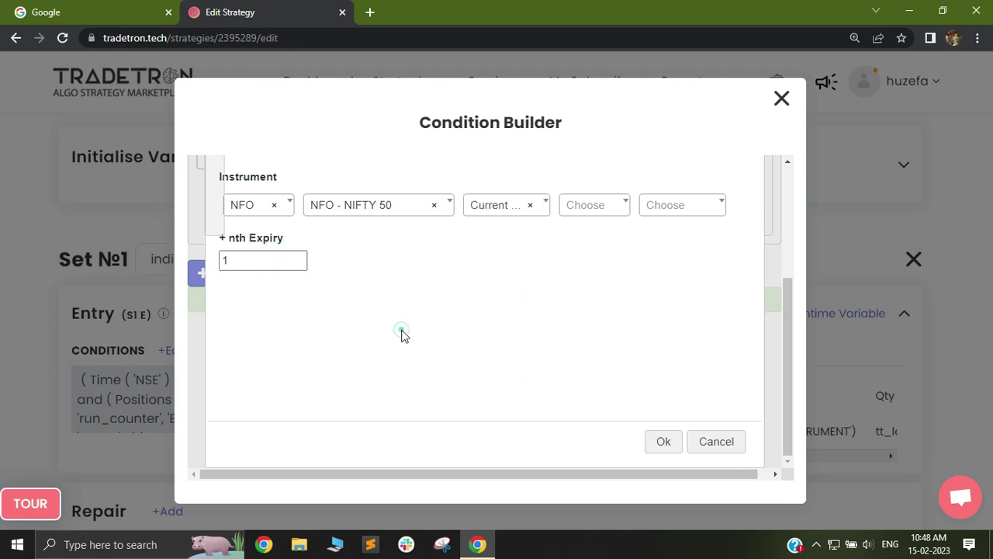
# - Replace NIFTY 50 with List - india_list as the EMA instrument and confirm
pyautogui.click(435, 206)
pyautogui.moveTo(453, 265); pyautogui.dragTo(452, 397)
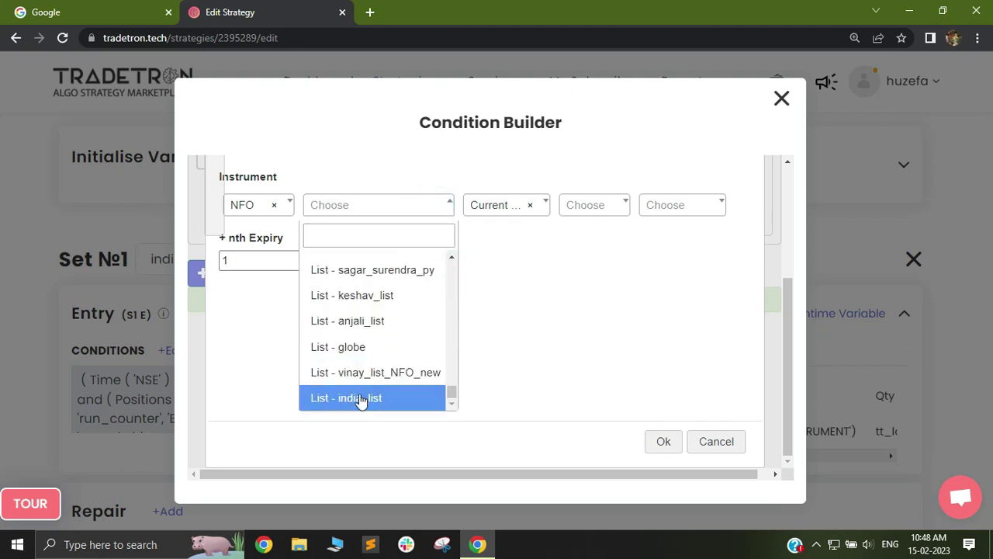
pyautogui.click(360, 397)
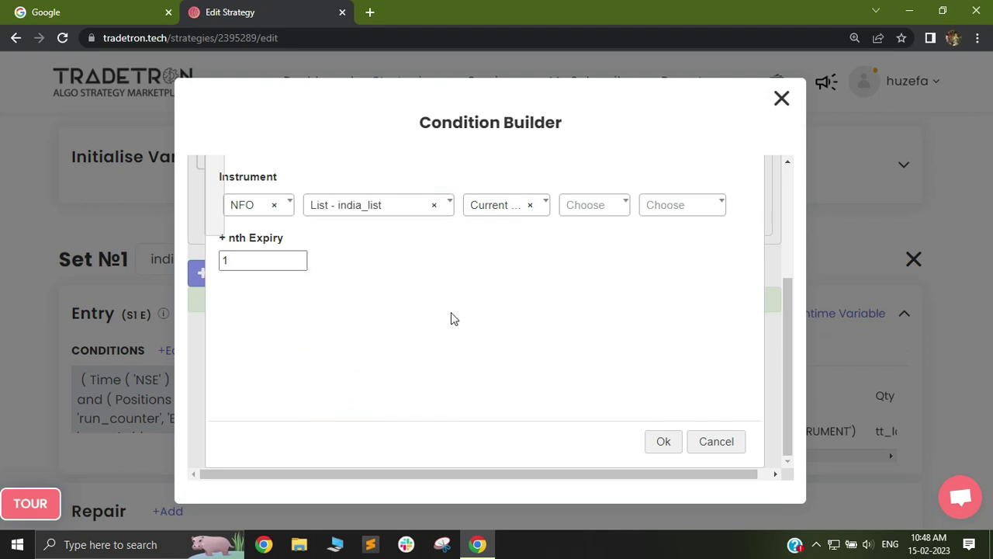
pyautogui.click(663, 441)
# - Submit the LTP > EMA entry conditions and close the Condition Builder
pyautogui.scroll(1, 419, 341)
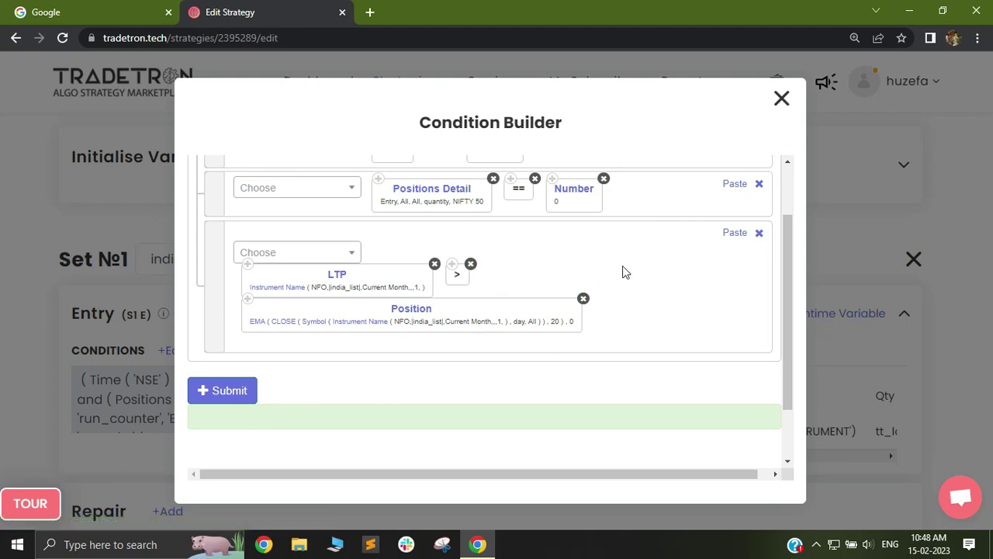
pyautogui.scroll(1, 353, 252)
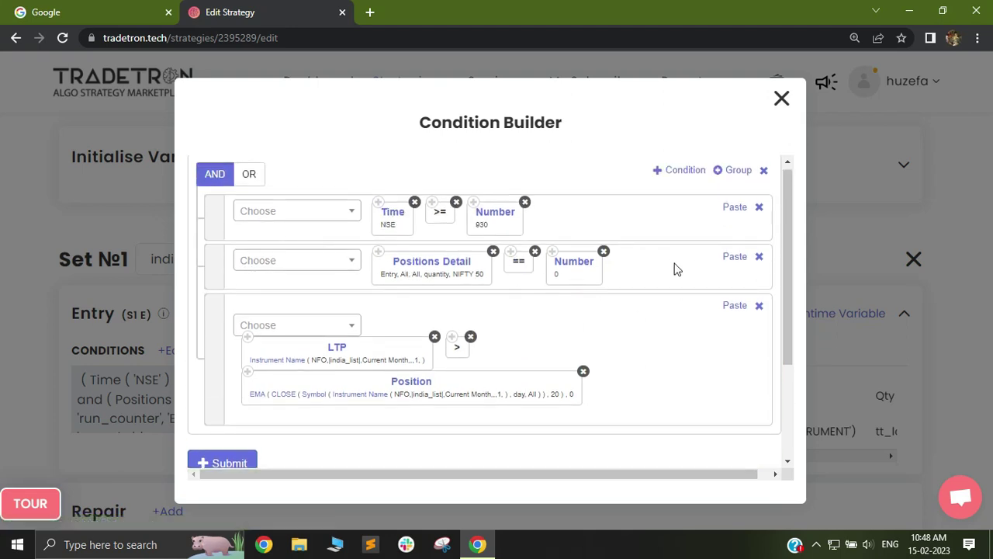
pyautogui.scroll(-1, 419, 326)
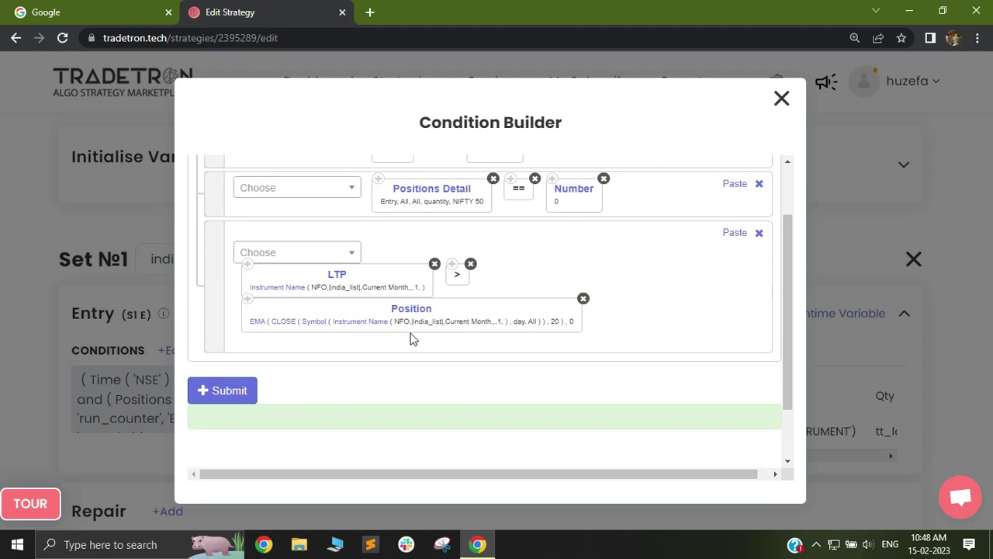
pyautogui.click(224, 396)
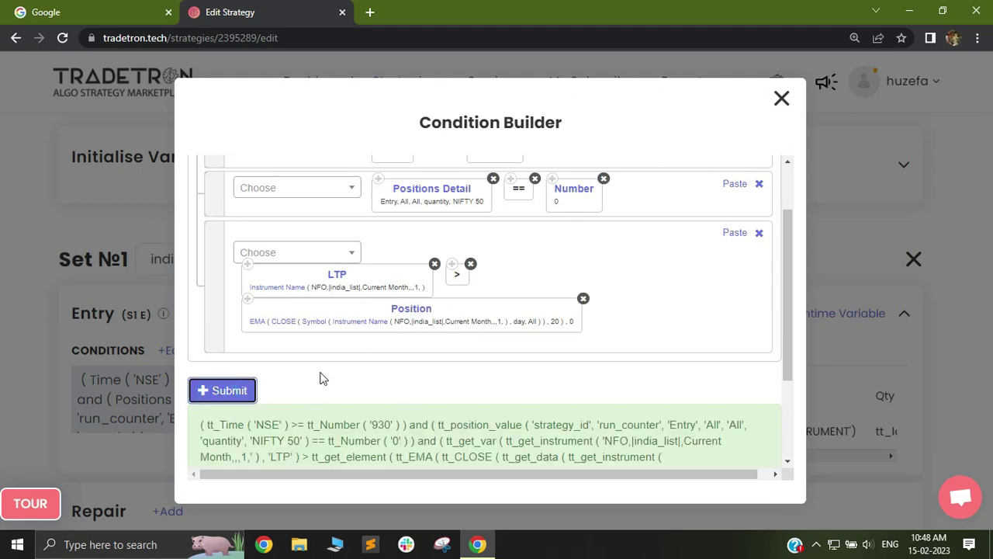
pyautogui.click(782, 98)
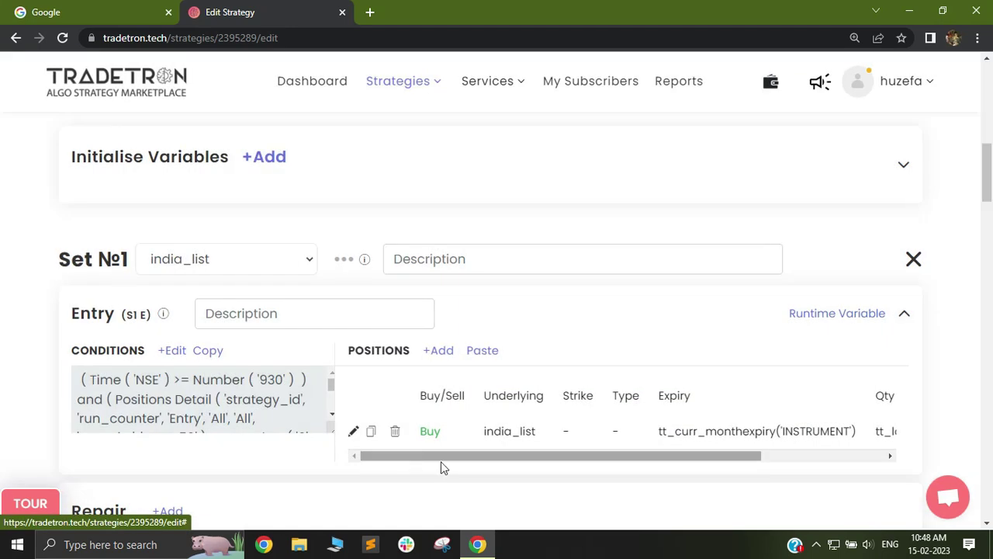
# - Switch the Buy india_list position's expiry from Current Month to a formula (Fx)
pyautogui.scroll(-1, 547, 392)
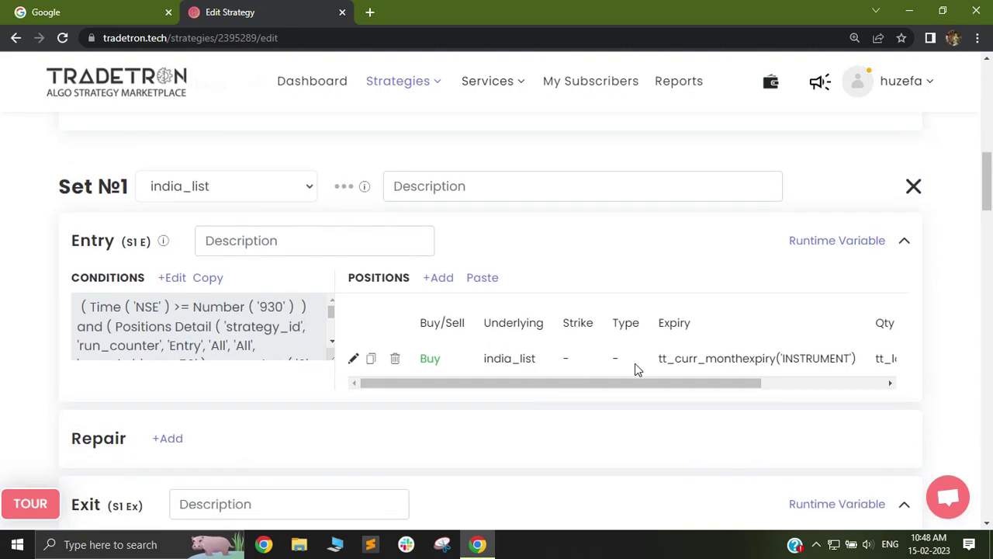
pyautogui.click(353, 359)
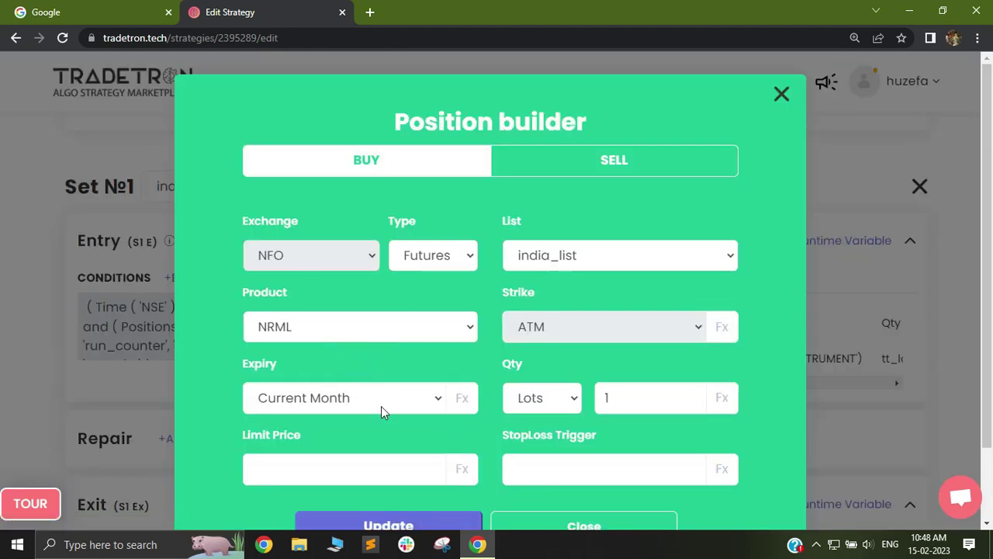
pyautogui.click(381, 406)
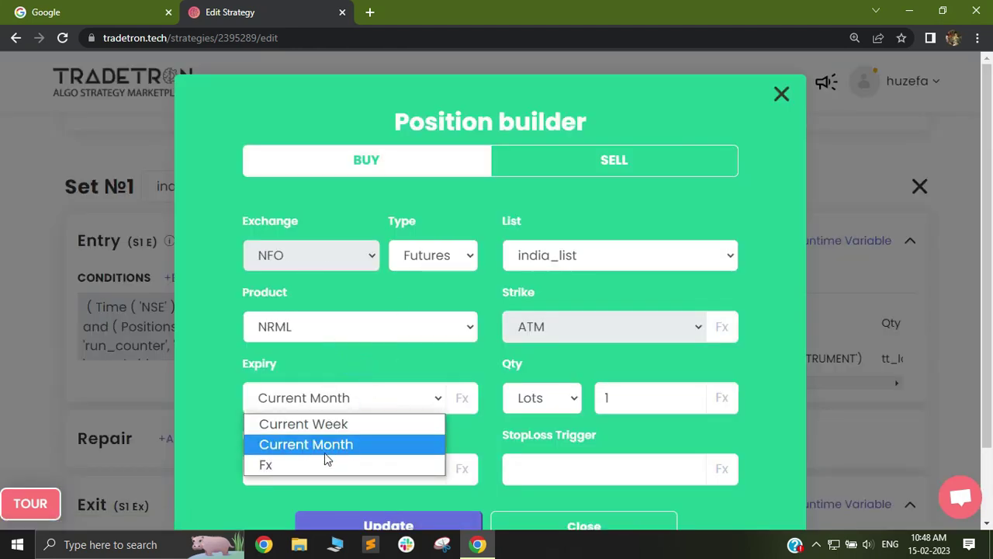
pyautogui.click(275, 465)
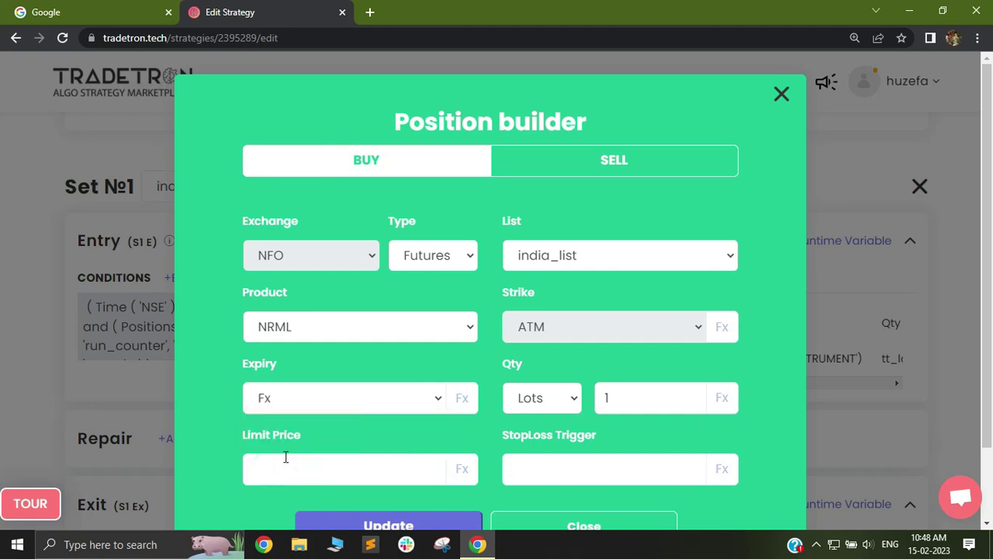
pyautogui.click(464, 396)
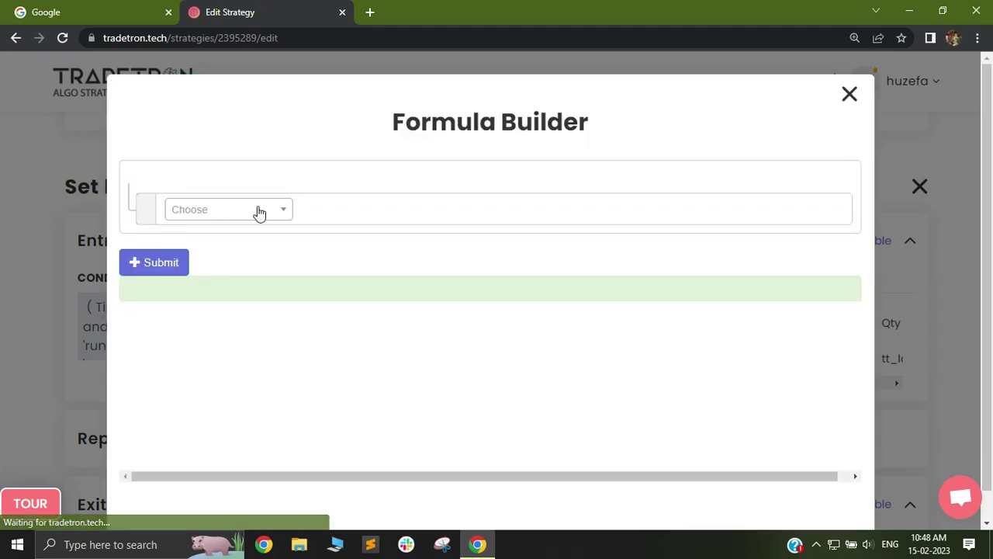
# - Choose the Current Month Expiry keyword with NIFTY 50 as its underlying
pyautogui.click(259, 211)
pyautogui.write('cur')
pyautogui.click(236, 289)
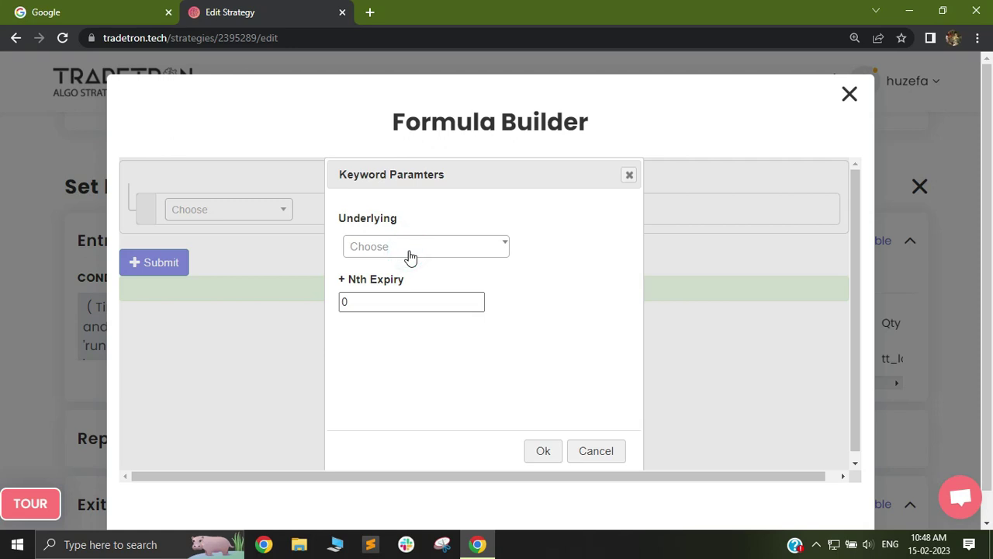
pyautogui.click(410, 246)
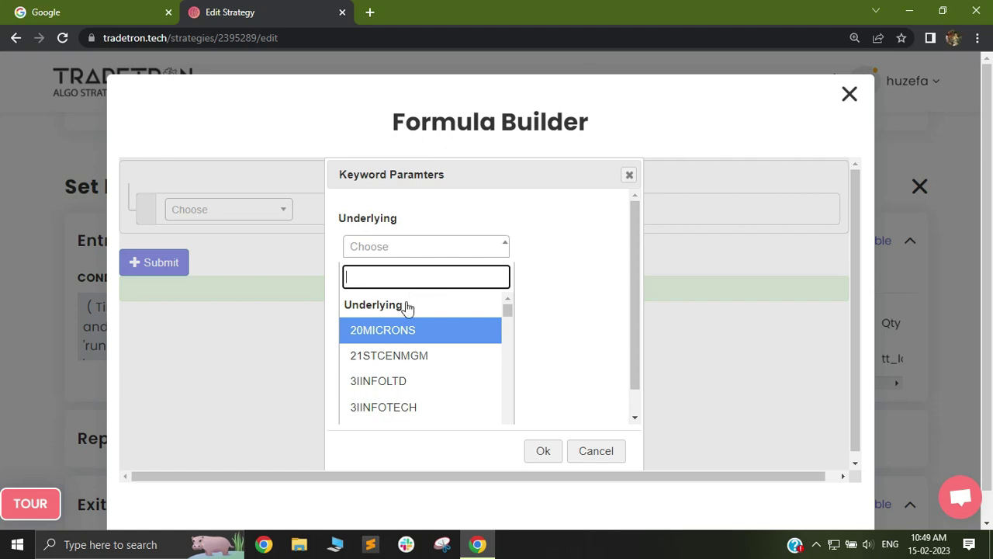
pyautogui.write('nifty')
pyautogui.click(412, 329)
pyautogui.click(397, 307)
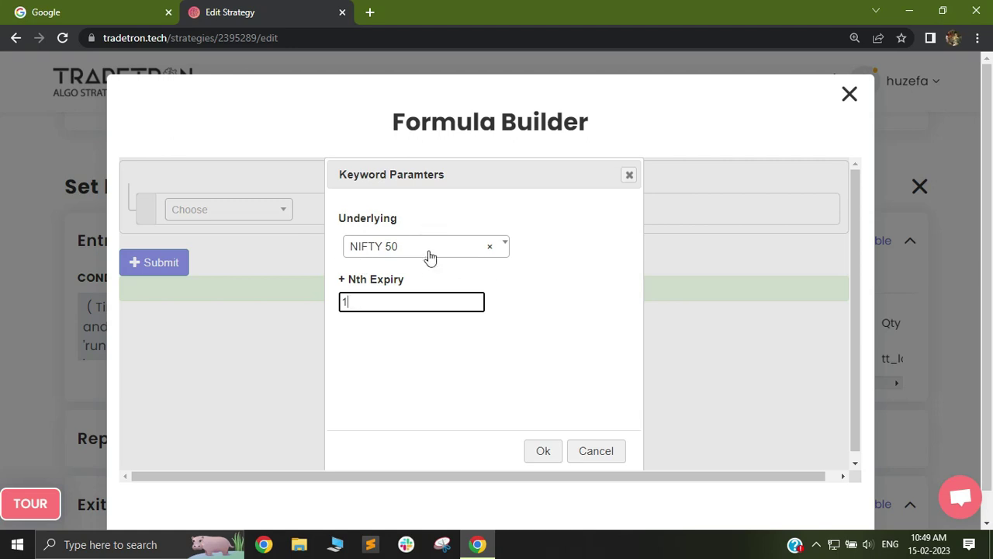
# - Set Nth expiry 1, generate Current Month Expiry('NIFTY 50','1') and save the position
pyautogui.click(347, 353)
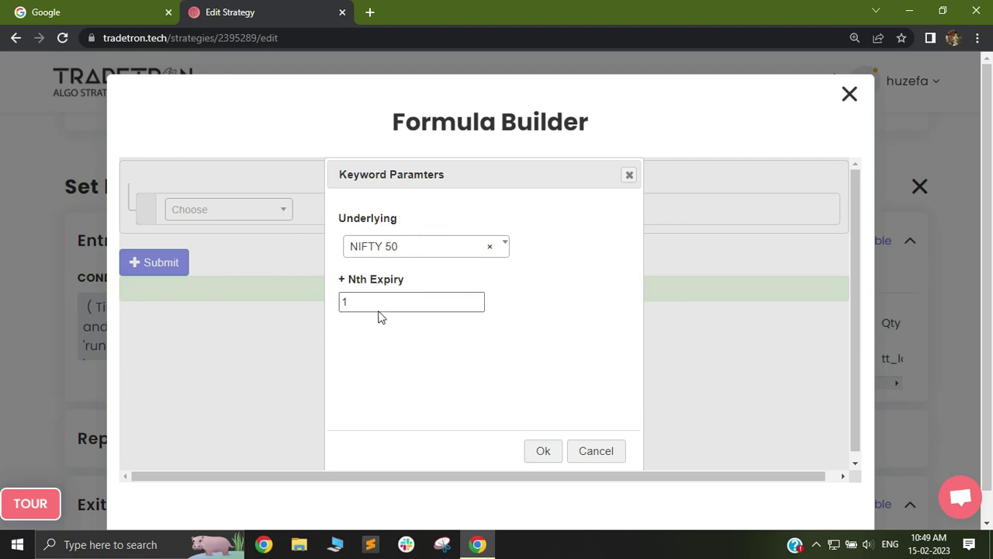
pyautogui.click(543, 453)
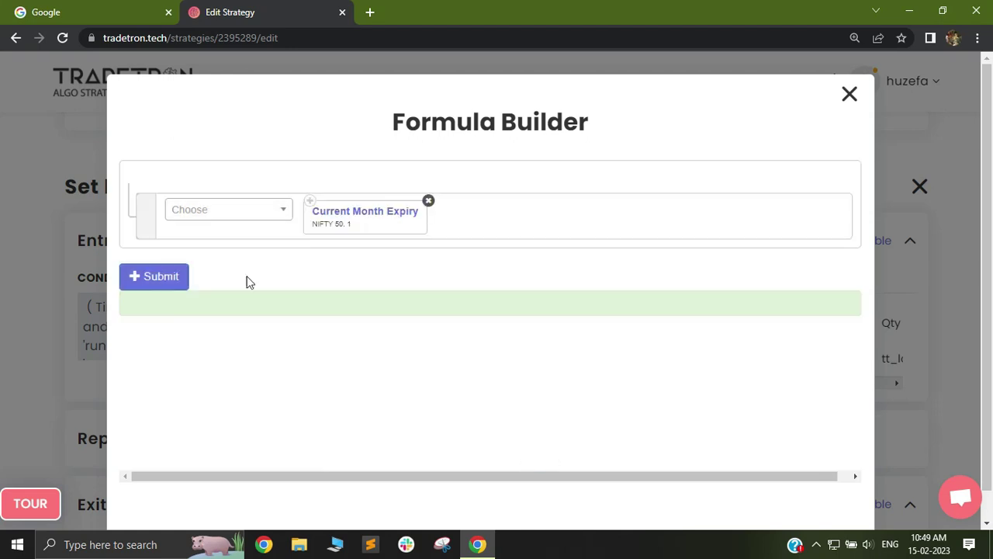
pyautogui.click(160, 281)
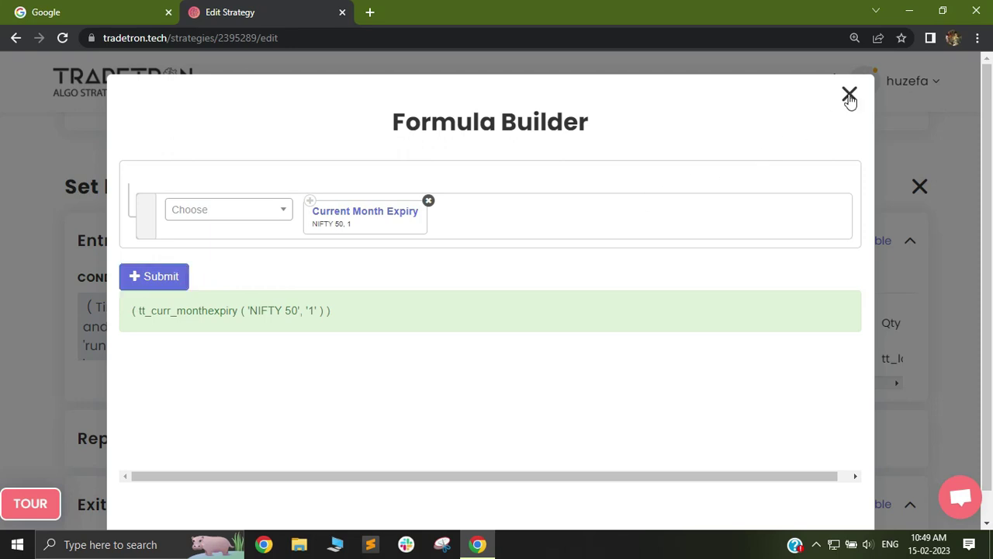
pyautogui.click(849, 97)
pyautogui.scroll(-1, 412, 398)
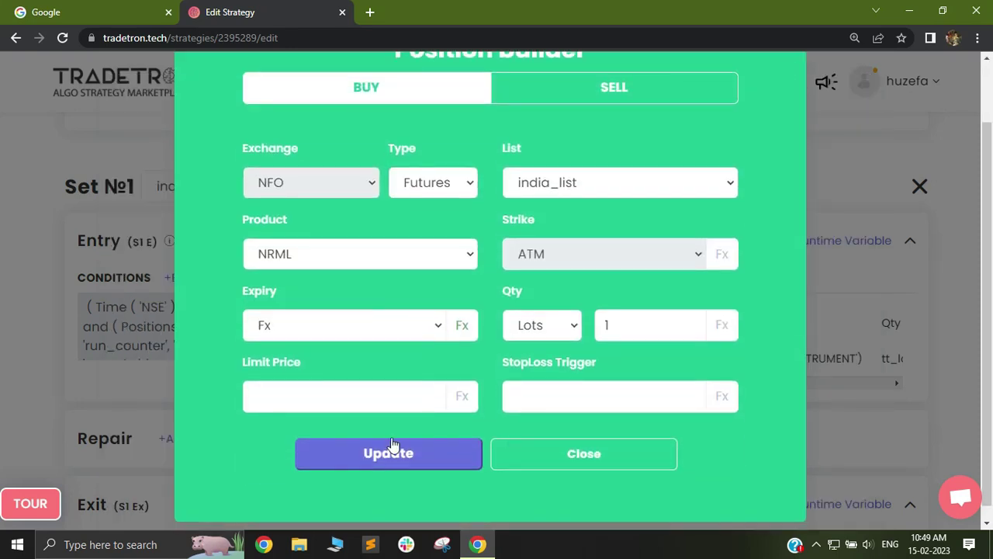
pyautogui.click(399, 459)
# - Close the Position builder and reopen the Entry Conditions in the Condition Builder
pyautogui.click(572, 457)
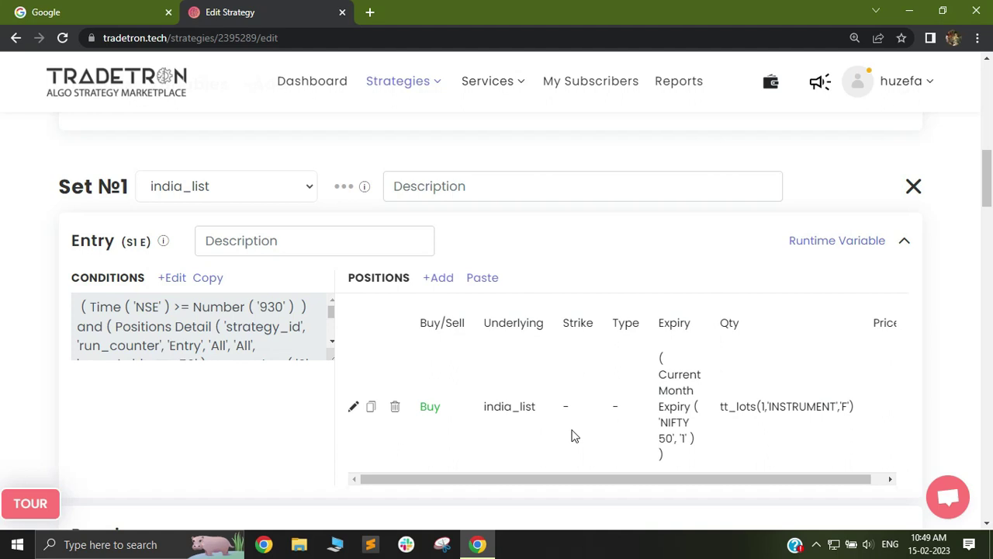
pyautogui.click(322, 353)
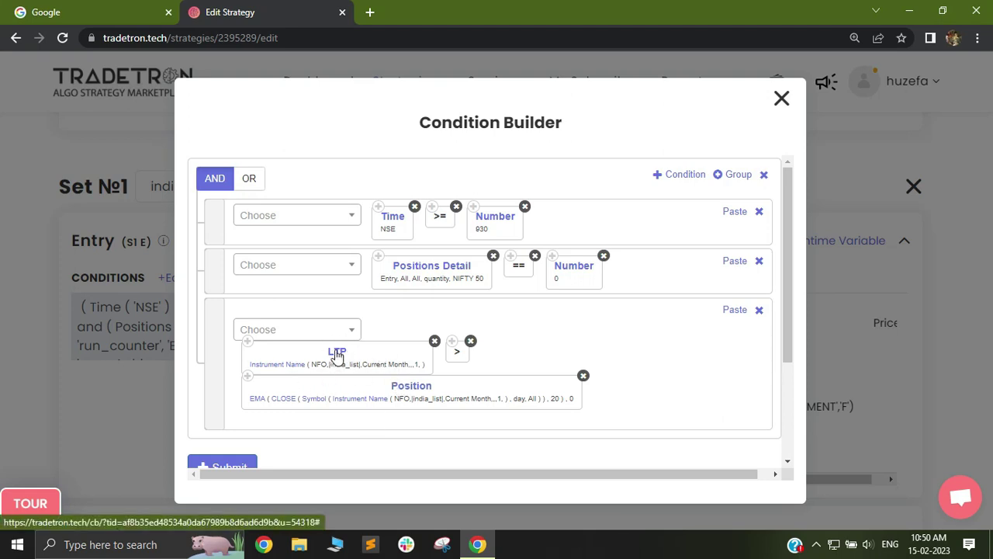
# - Set the LTP term's instrument to Futures
pyautogui.click(338, 354)
pyautogui.click(409, 242)
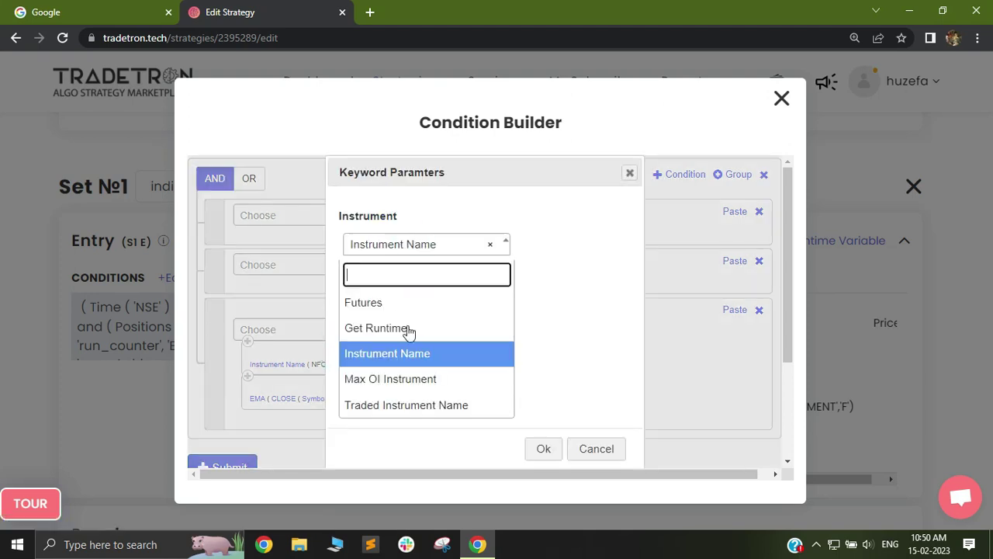
pyautogui.click(387, 304)
pyautogui.click(538, 449)
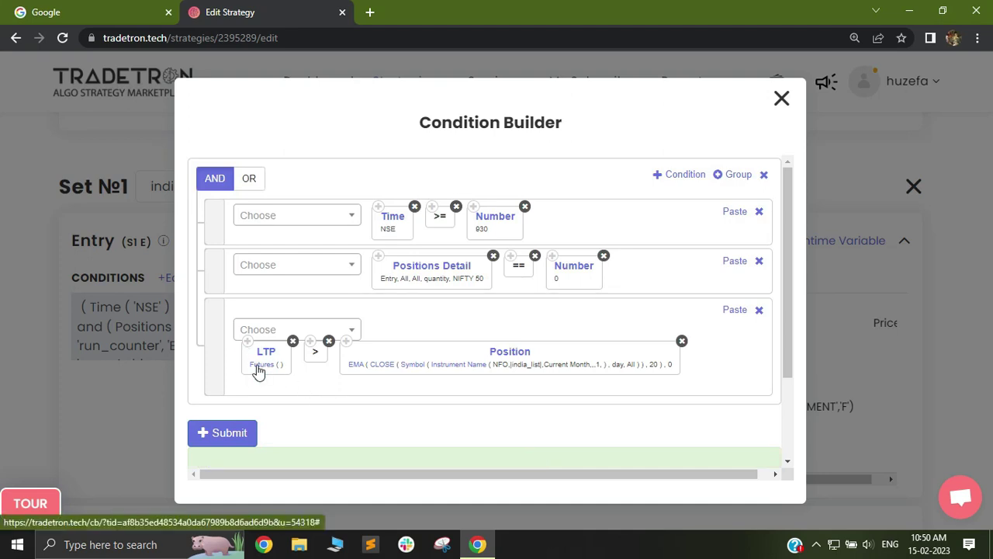
# - Set the Futures underlying to List - india_list
pyautogui.click(258, 370)
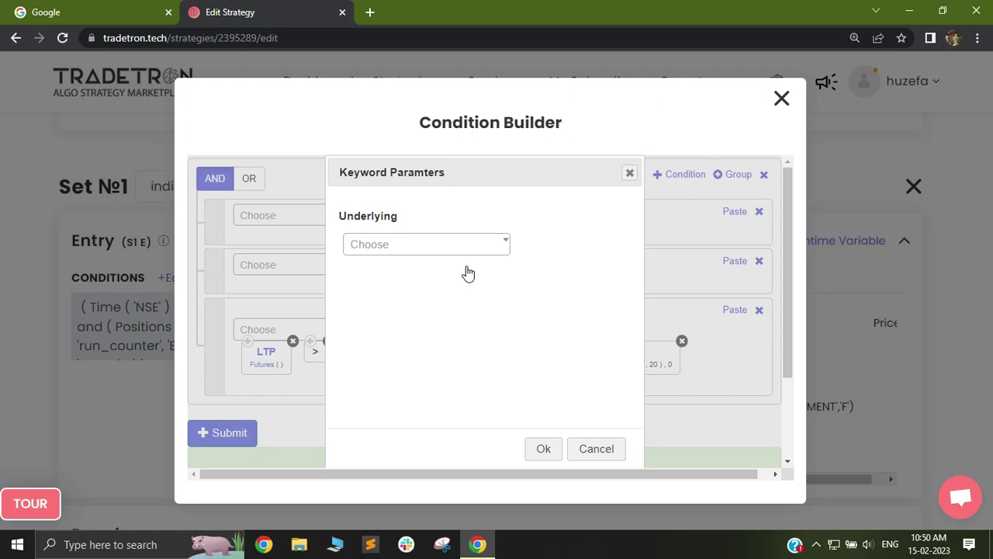
pyautogui.click(481, 244)
pyautogui.moveTo(509, 309); pyautogui.dragTo(508, 415)
pyautogui.click(402, 273)
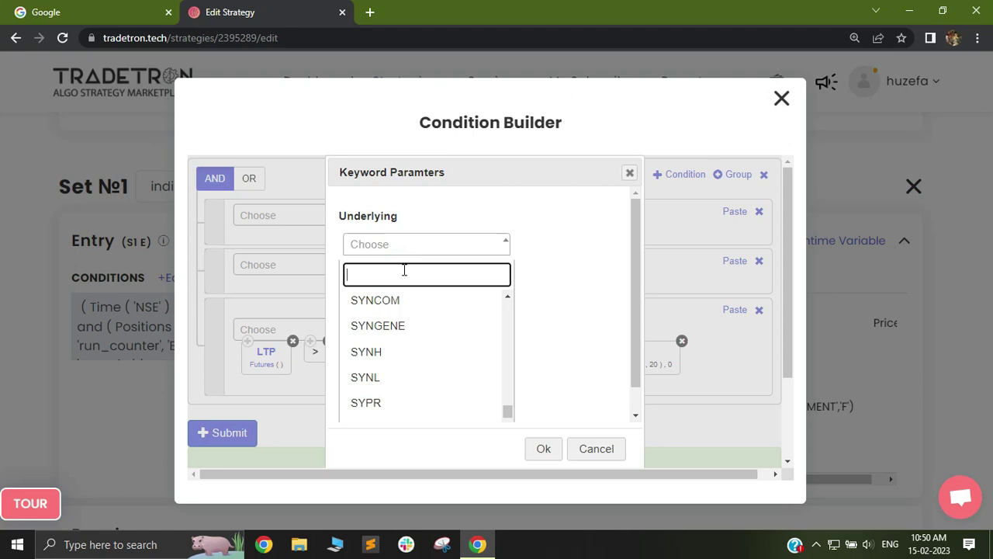
pyautogui.write('indi')
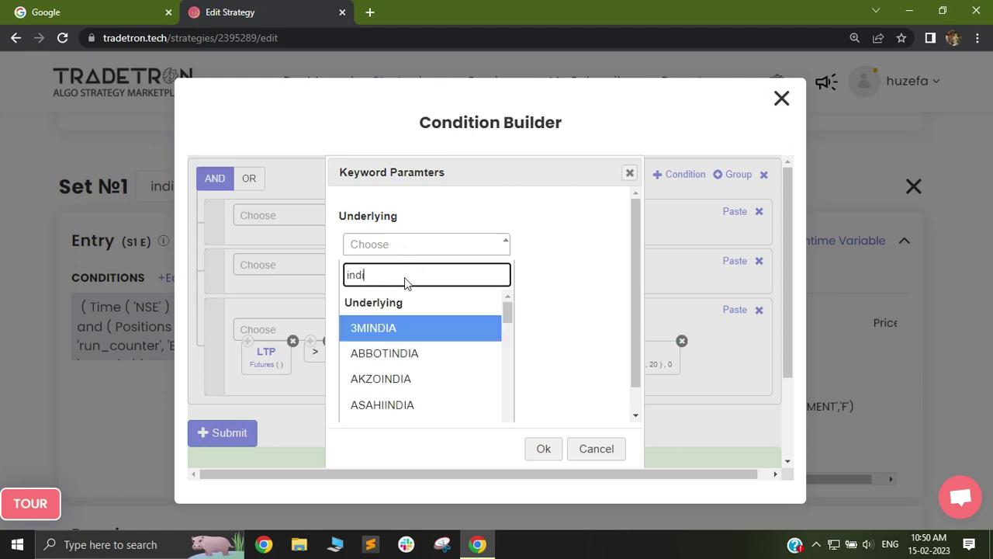
pyautogui.write('a')
pyautogui.scroll(-10, 434, 326)
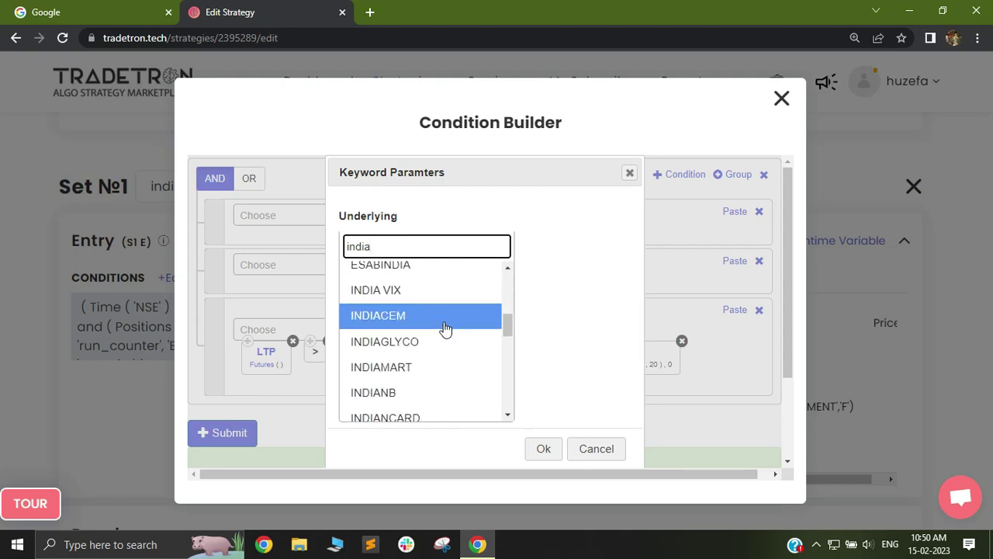
pyautogui.scroll(-1, 427, 297)
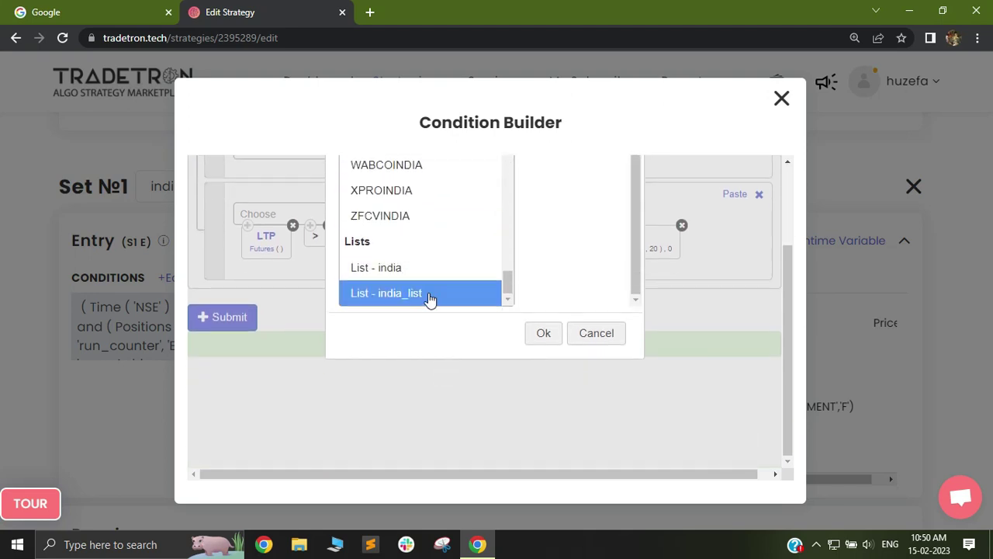
pyautogui.click(417, 297)
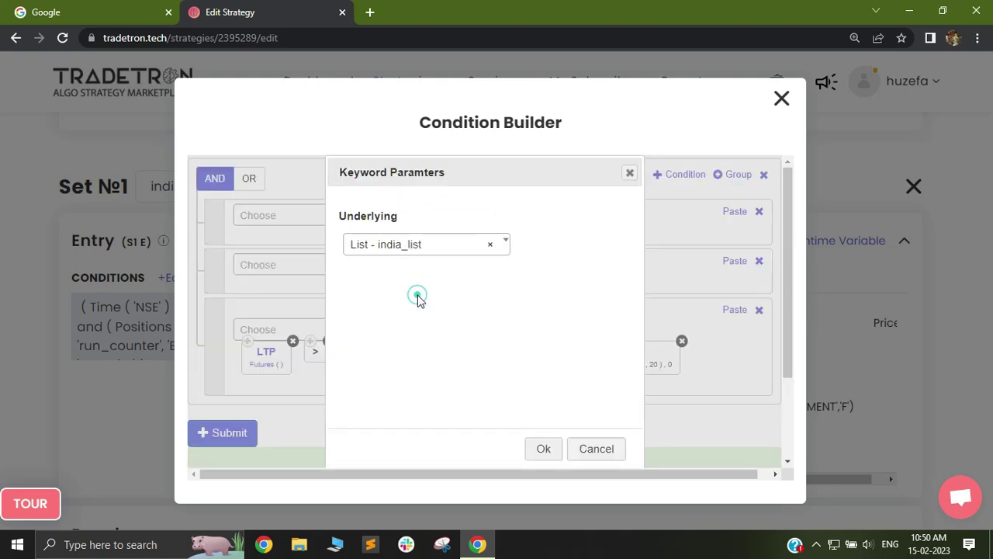
pyautogui.click(541, 453)
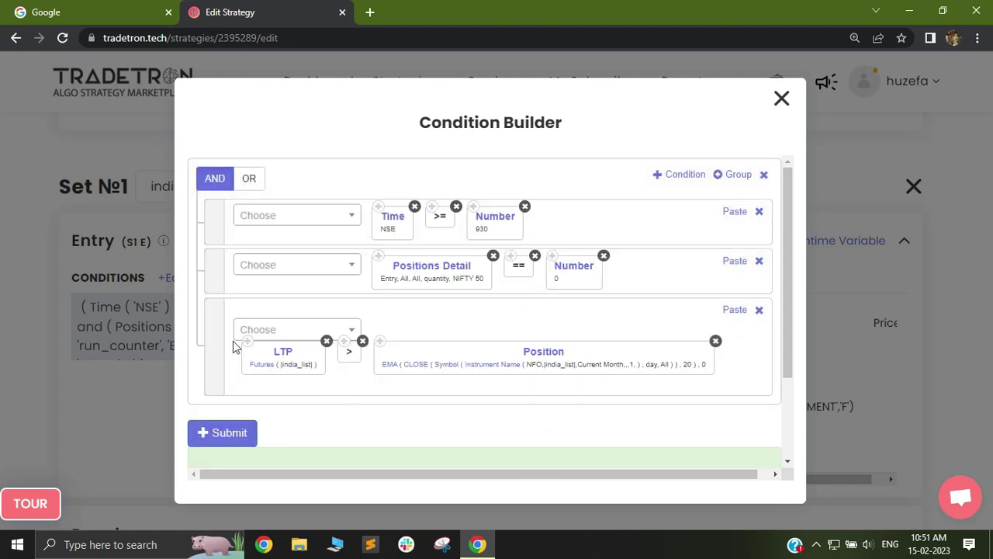
# - Replace Instrument Name in the EMA term with Futures and start choosing its underlying
pyautogui.click(544, 351)
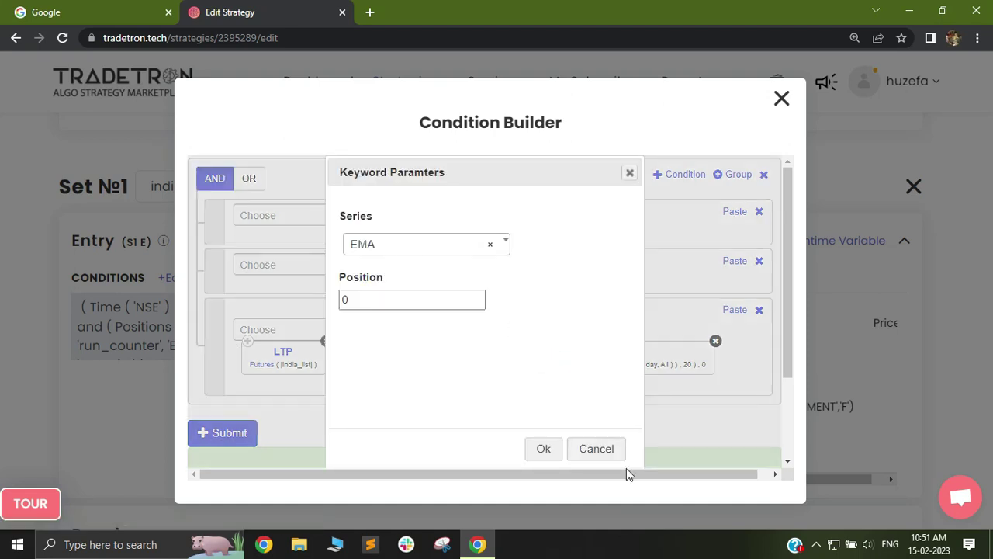
pyautogui.click(598, 450)
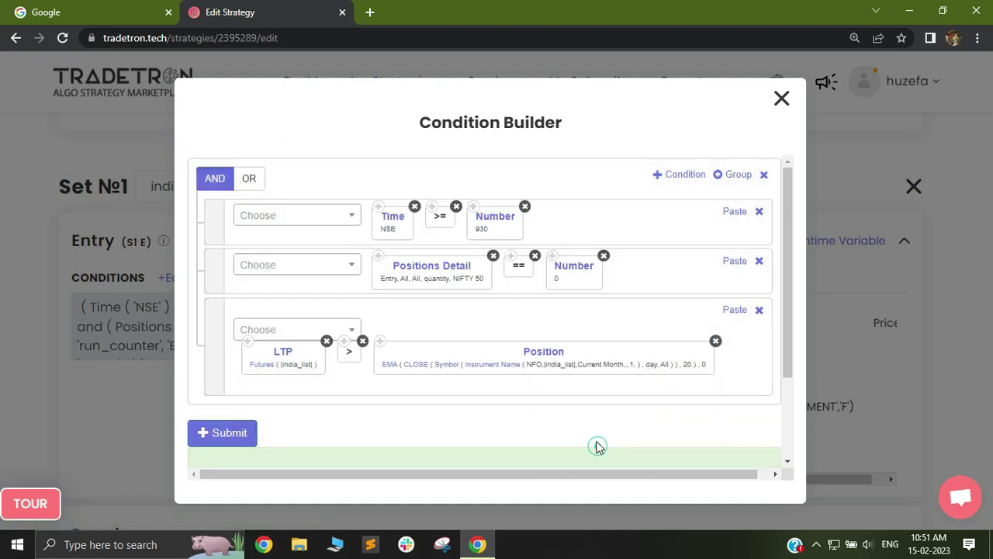
pyautogui.click(445, 370)
pyautogui.click(427, 245)
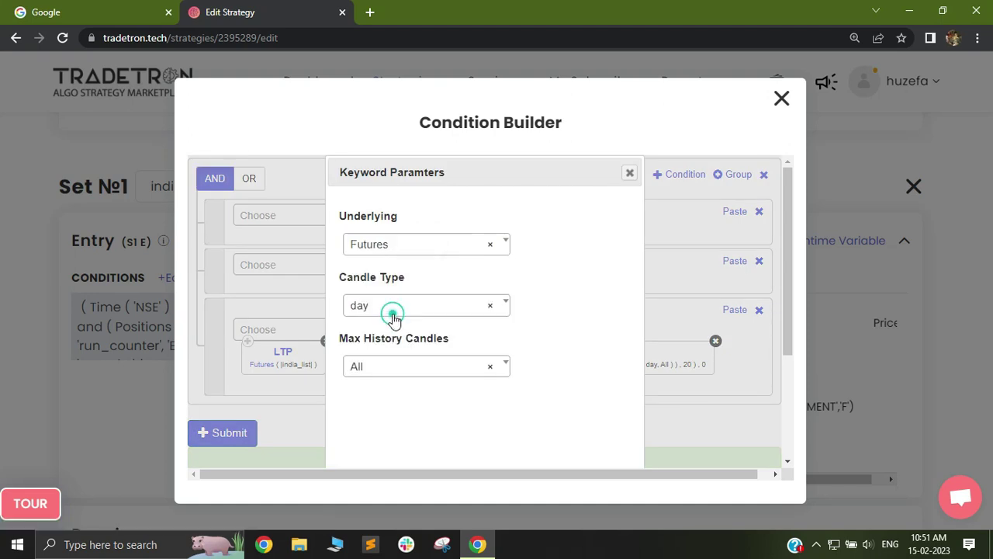
pyautogui.click(392, 304)
pyautogui.scroll(-5, 525, 339)
pyautogui.click(543, 441)
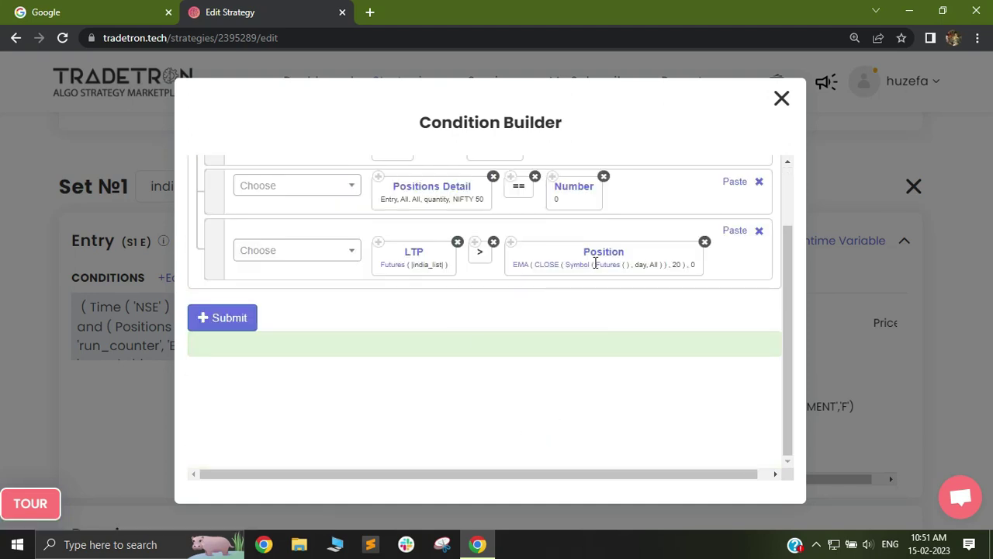
pyautogui.click(382, 256)
pyautogui.click(401, 247)
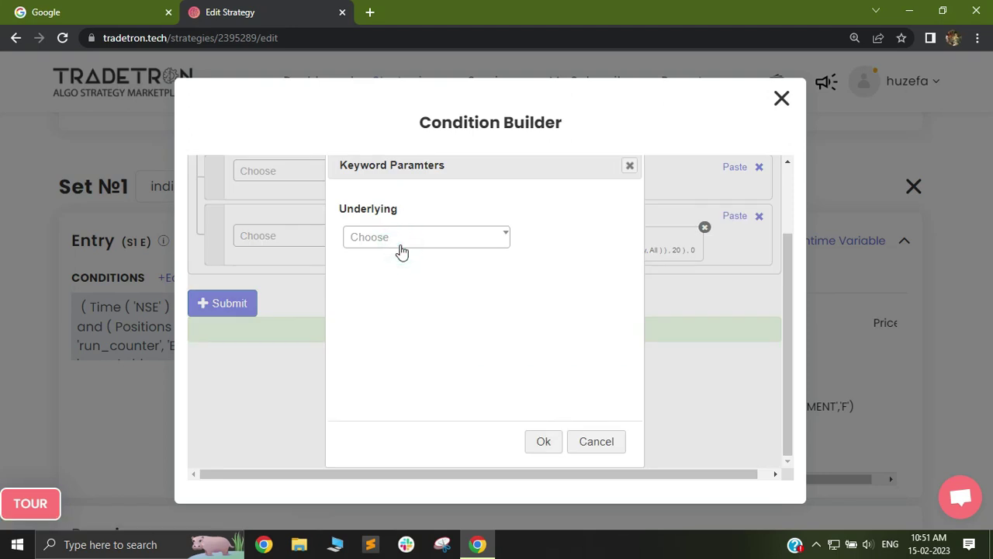